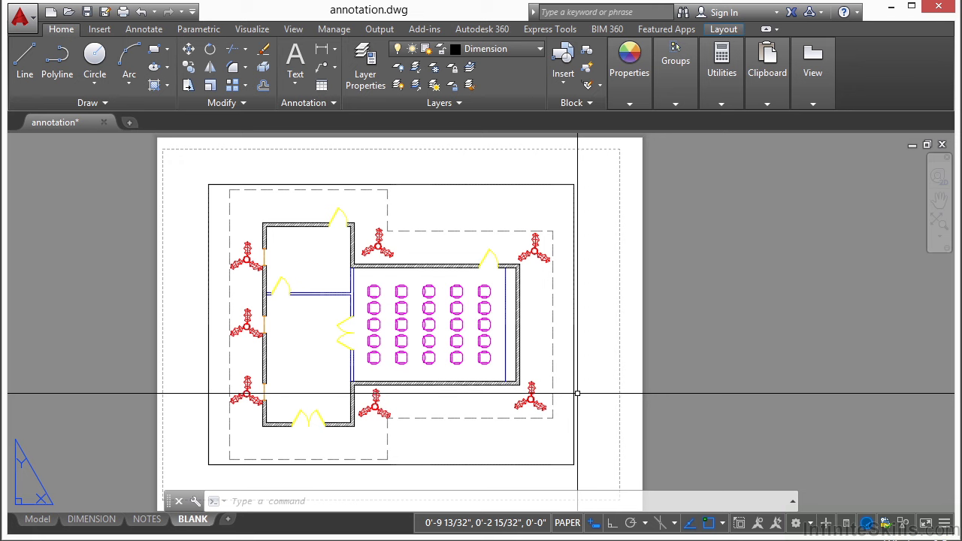
# Insert the CHAIR block in model space, in the empty area east of the building plan.
pyautogui.click(35, 524)
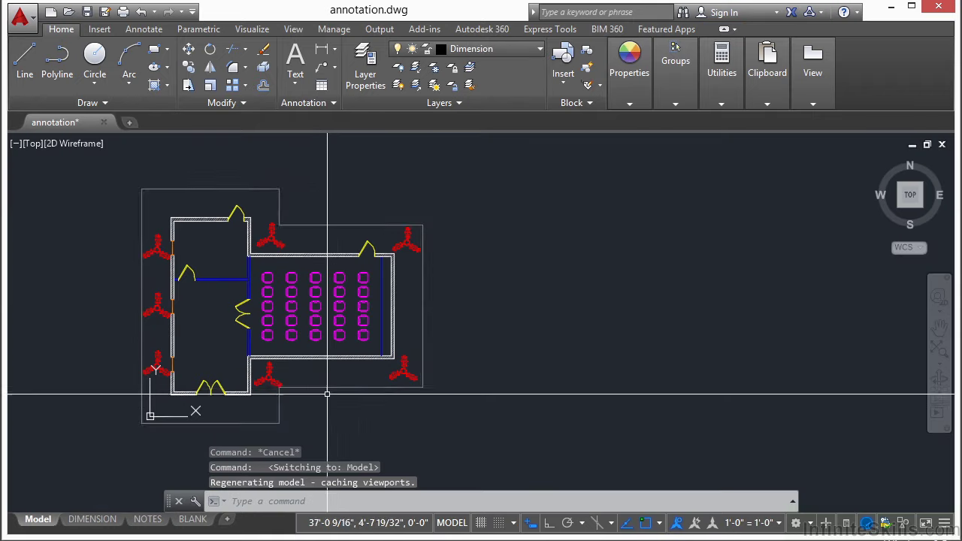
pyautogui.moveTo(317, 352); pyautogui.dragTo(412, 353, button='middle')
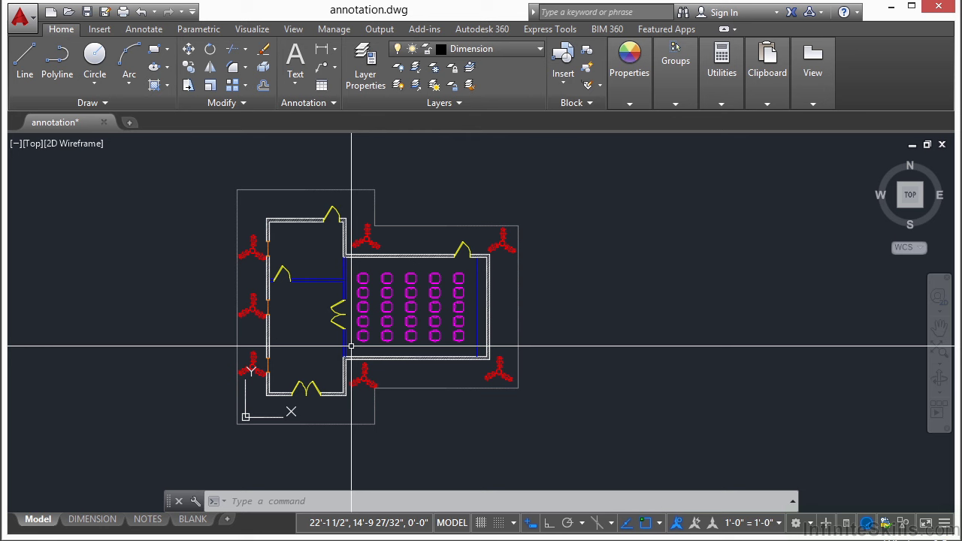
pyautogui.write('INSERT')
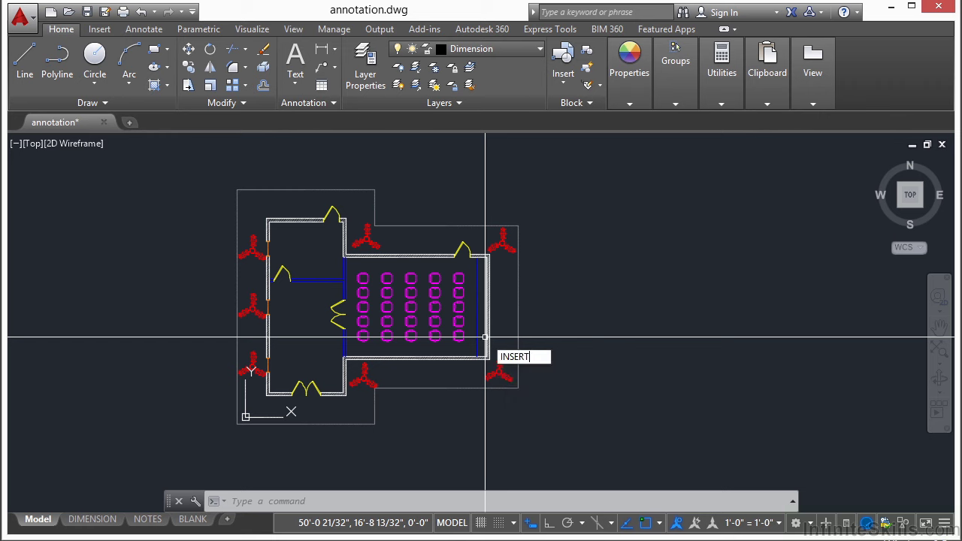
pyautogui.press('Return')
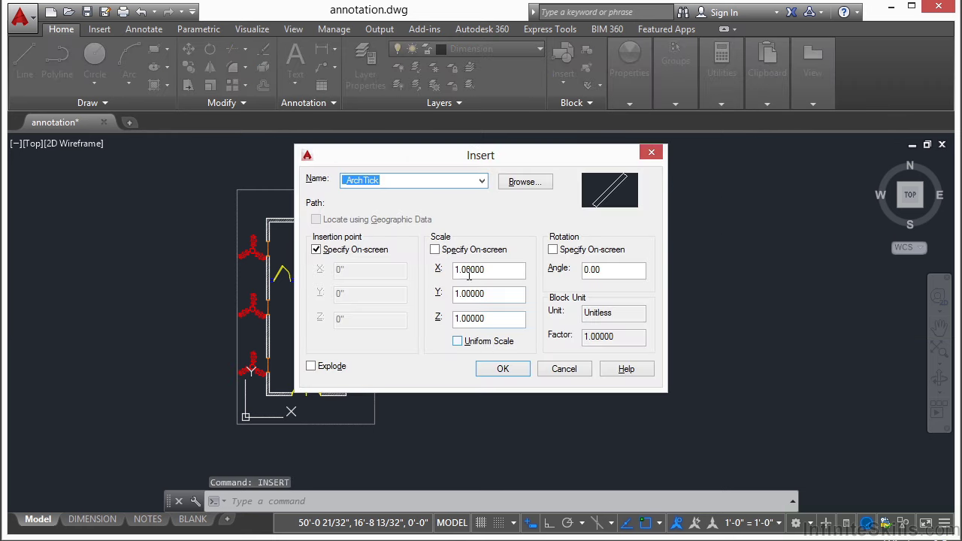
pyautogui.click(480, 181)
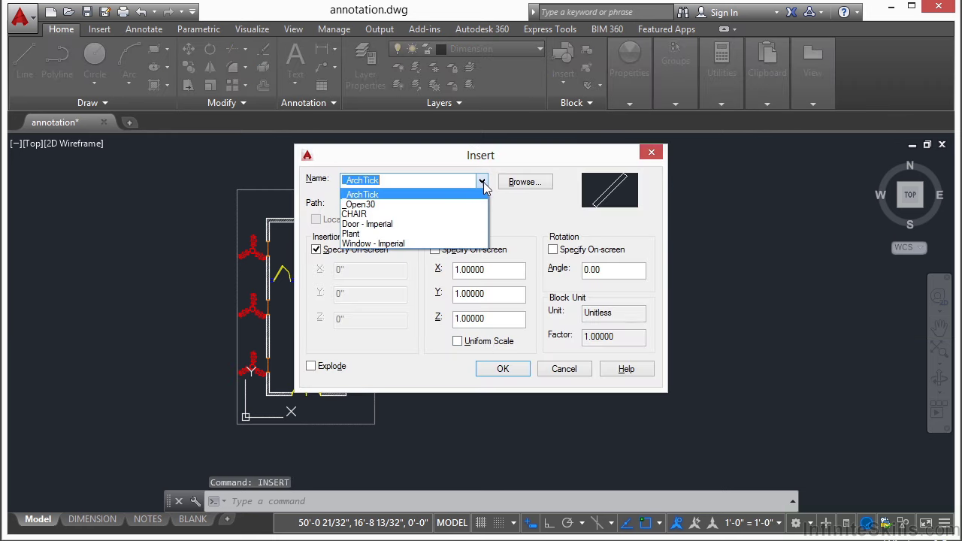
pyautogui.click(363, 215)
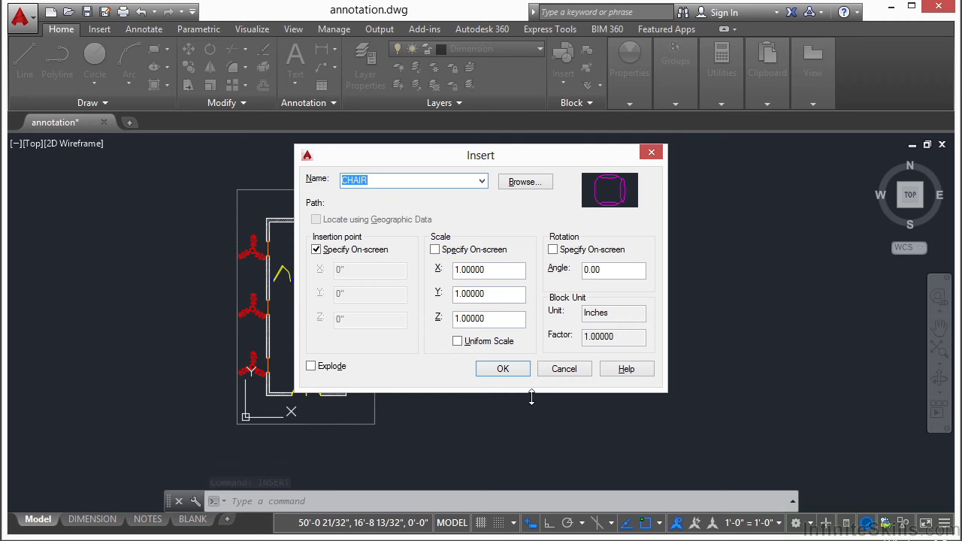
pyautogui.click(504, 369)
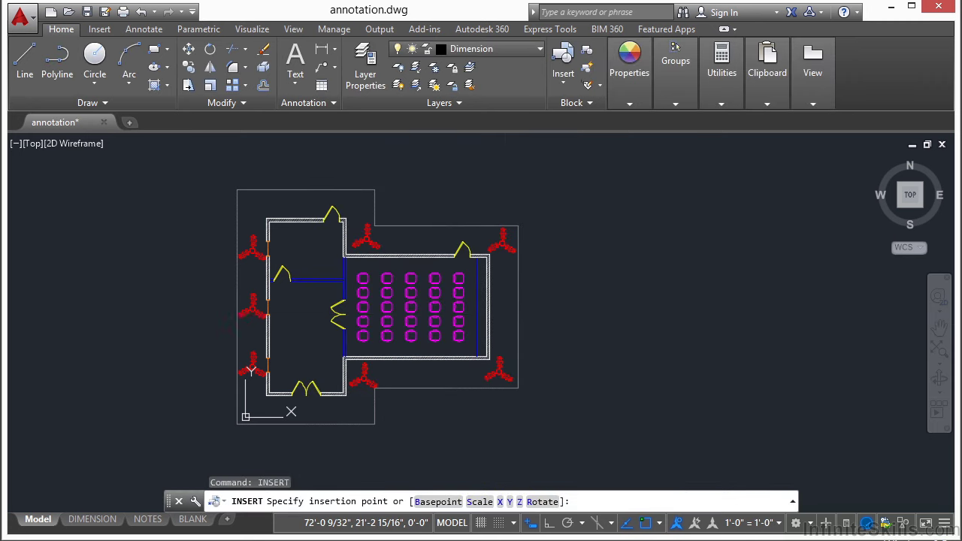
pyautogui.scroll(8, 601, 316)
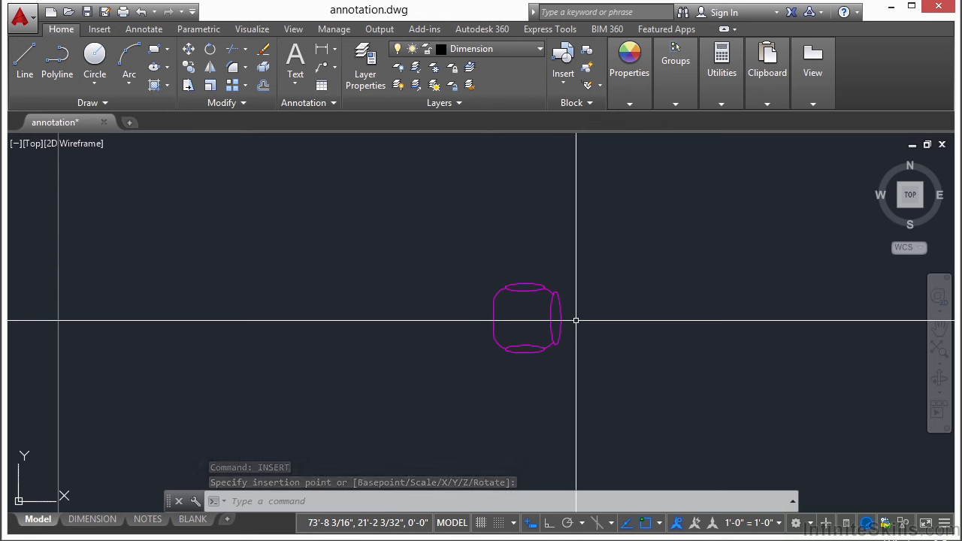
pyautogui.write('E')
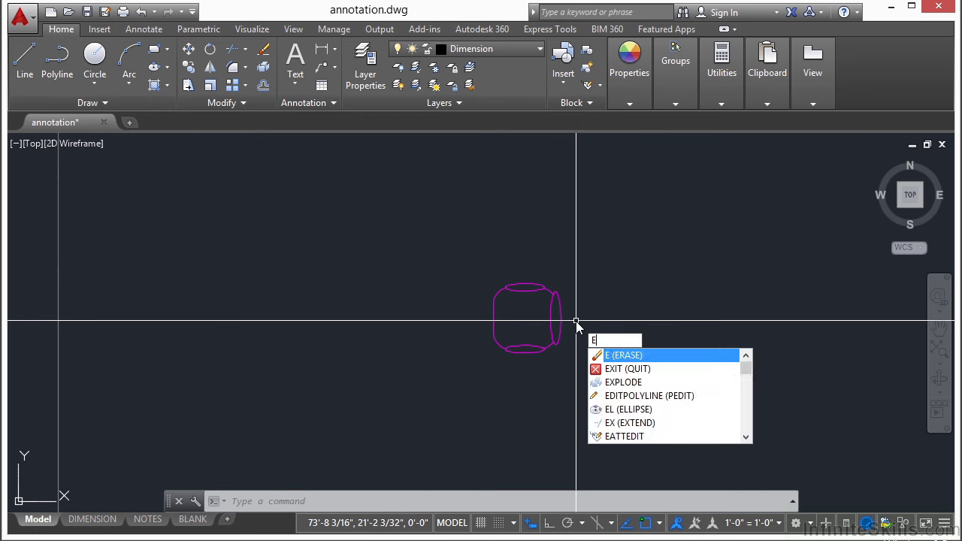
pyautogui.write('XPLODE')
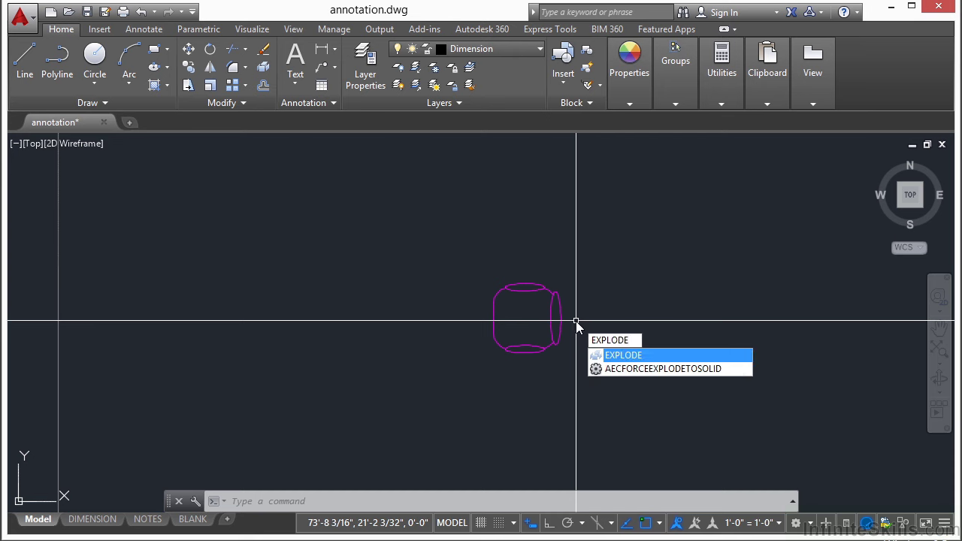
pyautogui.press('Return')
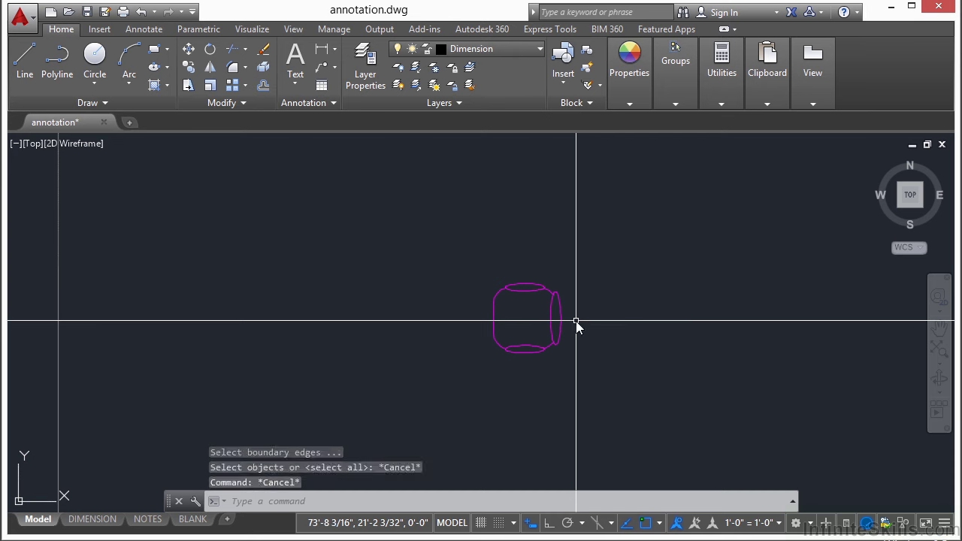
pyautogui.write('x')
pyautogui.press('Return')
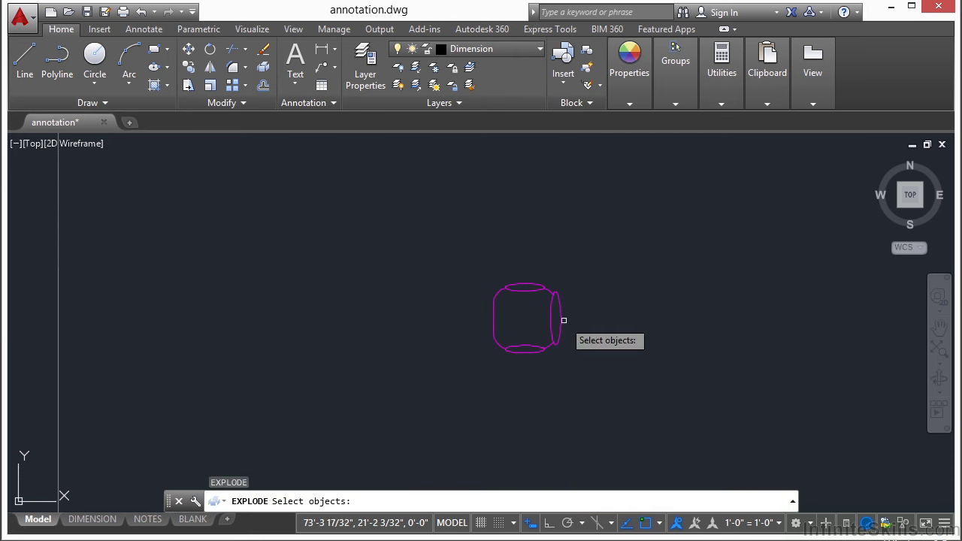
pyautogui.press('Escape')
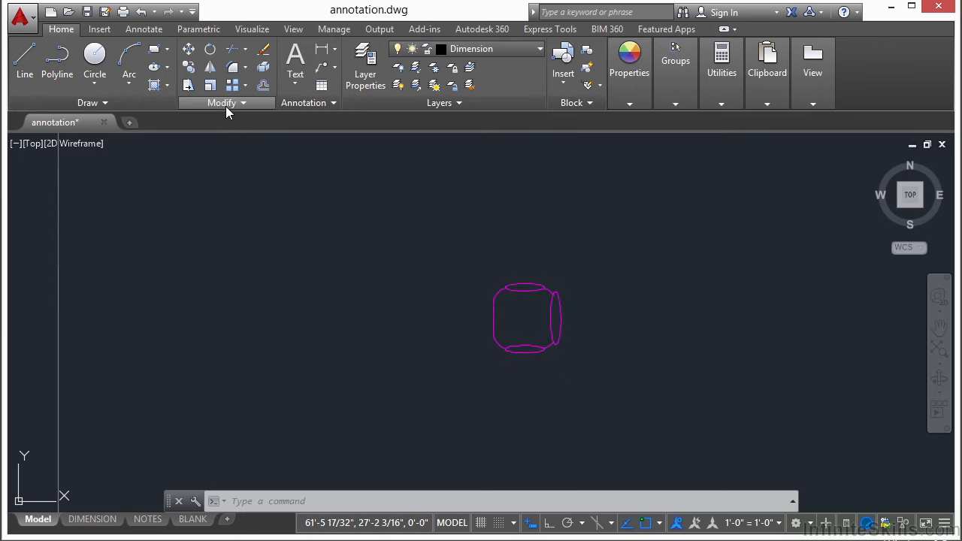
# Explode the newly inserted chair block into its separate objects.
pyautogui.click(263, 70)
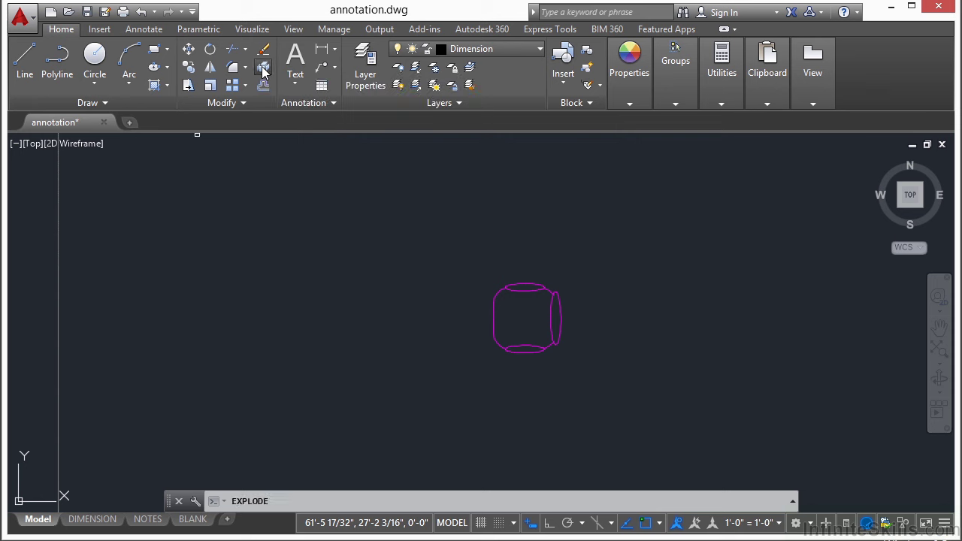
pyautogui.click(527, 282)
pyautogui.press('Return')
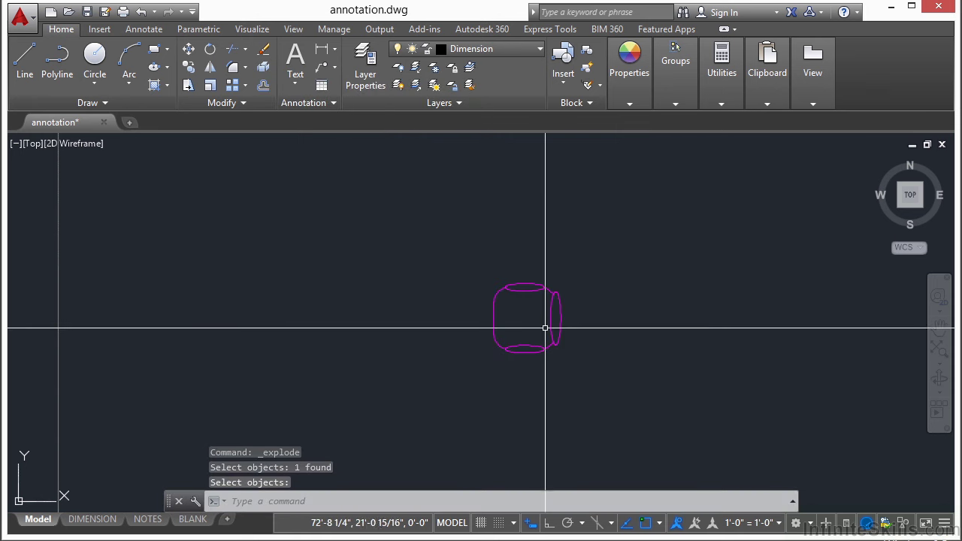
pyautogui.scroll(3, 558, 336)
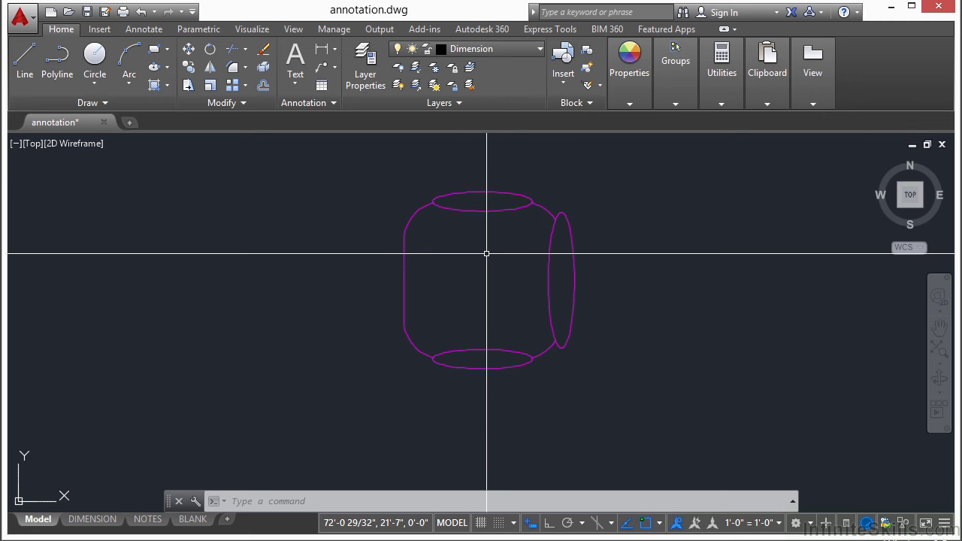
# Undo the explosion of the chair block.
pyautogui.write('u')
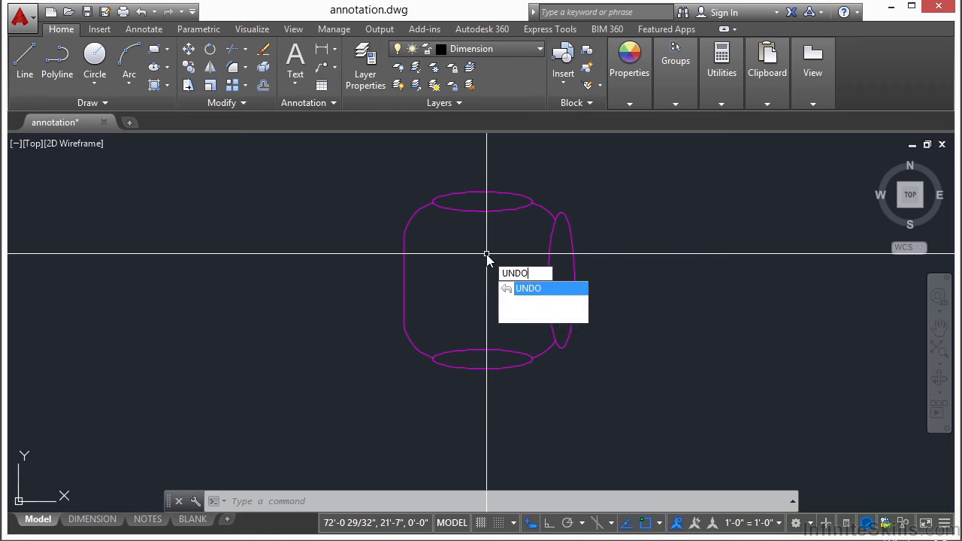
pyautogui.press('Return')
pyautogui.press('Escape')
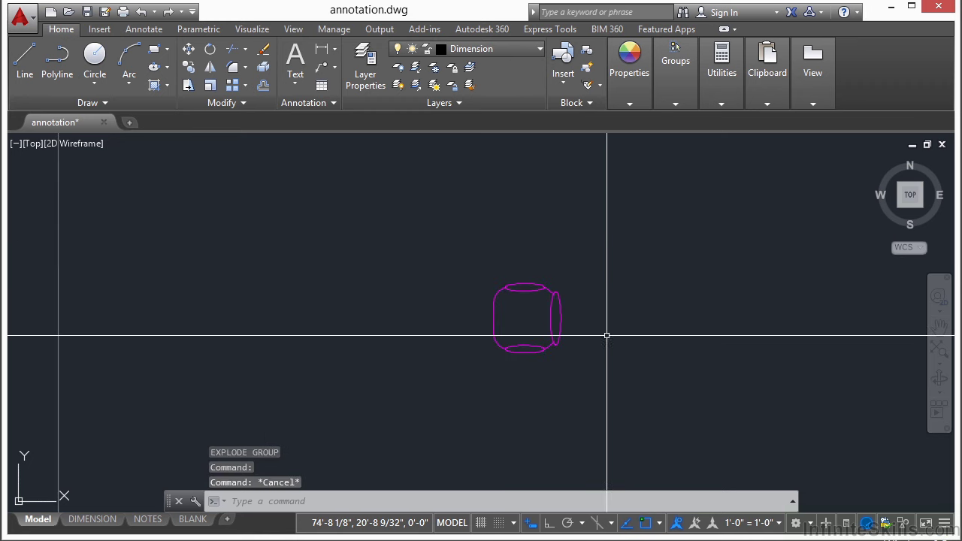
# Explode the standalone chair again so its parts can be edited individually.
pyautogui.write('x')
pyautogui.press('Return')
pyautogui.click(559, 329)
pyautogui.press('Return')
# Erase the two elliptical armrests at the upper and lower edges of the exploded chair.
pyautogui.scroll(2, 522, 325)
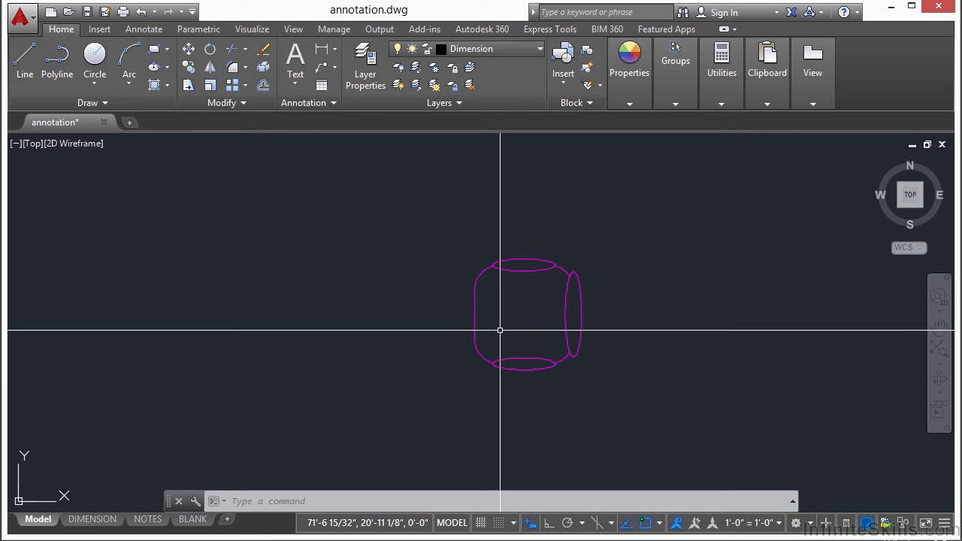
pyautogui.scroll(2, 511, 389)
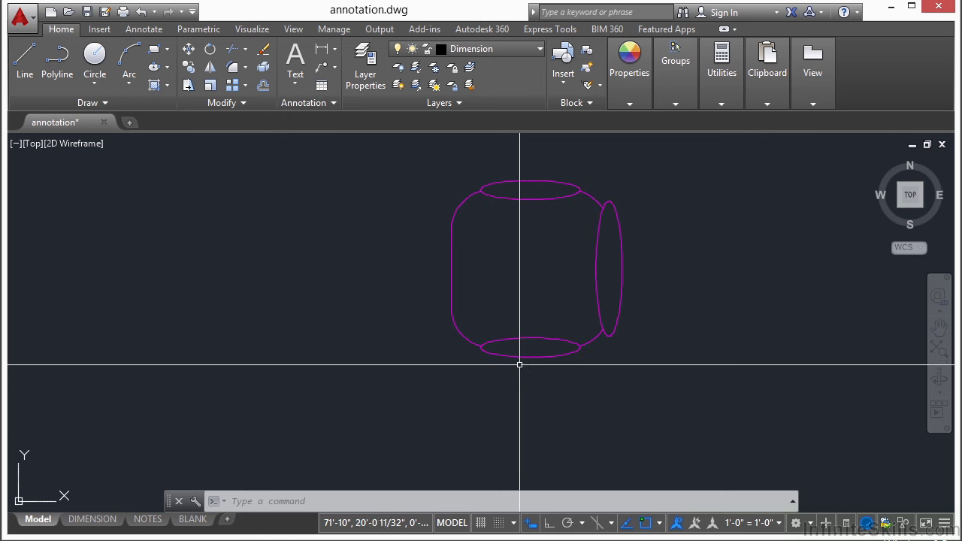
pyautogui.write('e')
pyautogui.press('Return')
pyautogui.click(533, 375)
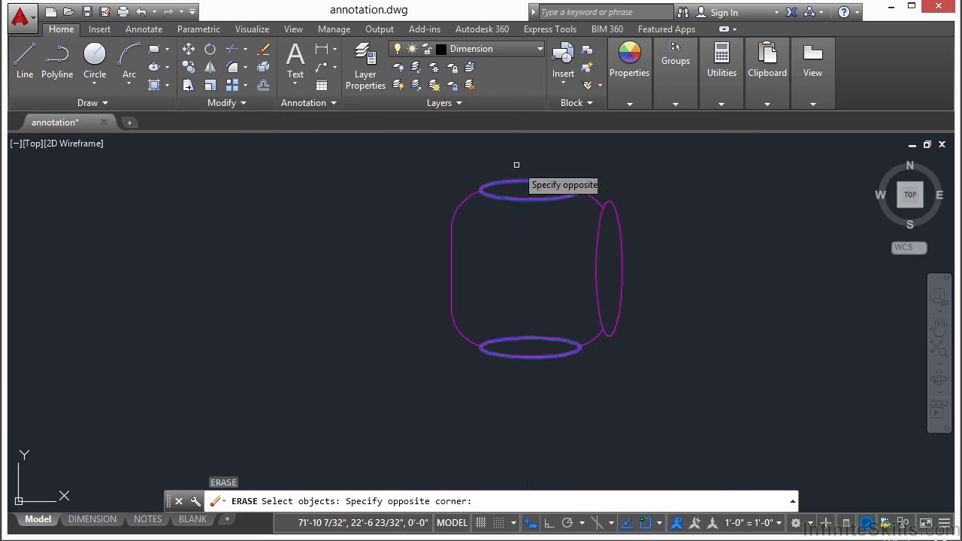
pyautogui.click(515, 161)
pyautogui.press('Return')
# Draw a thin rectangular armrest across the gap in the chair's upper edge, slightly overlapping the curved ends.
pyautogui.write('rec')
pyautogui.press('Return')
pyautogui.scroll(4, 526, 188)
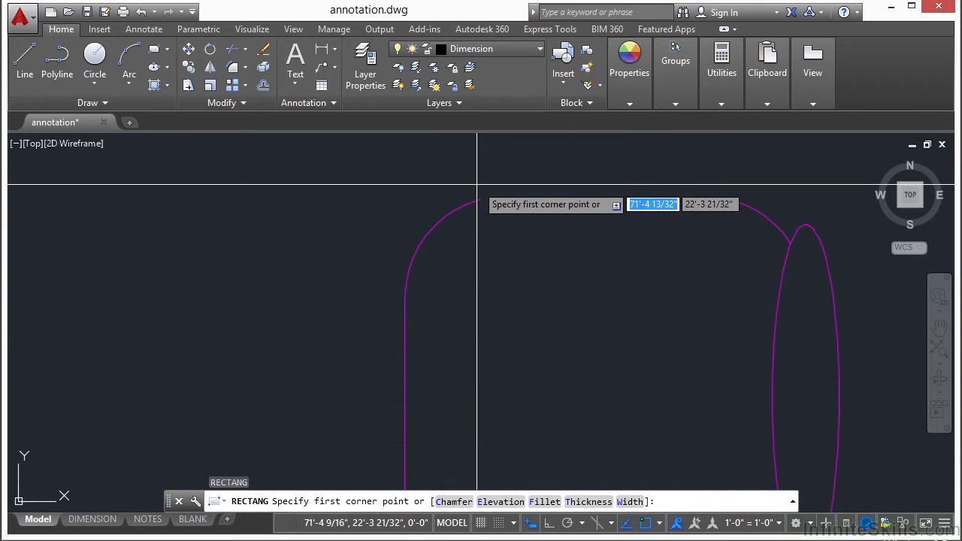
pyautogui.click(478, 184)
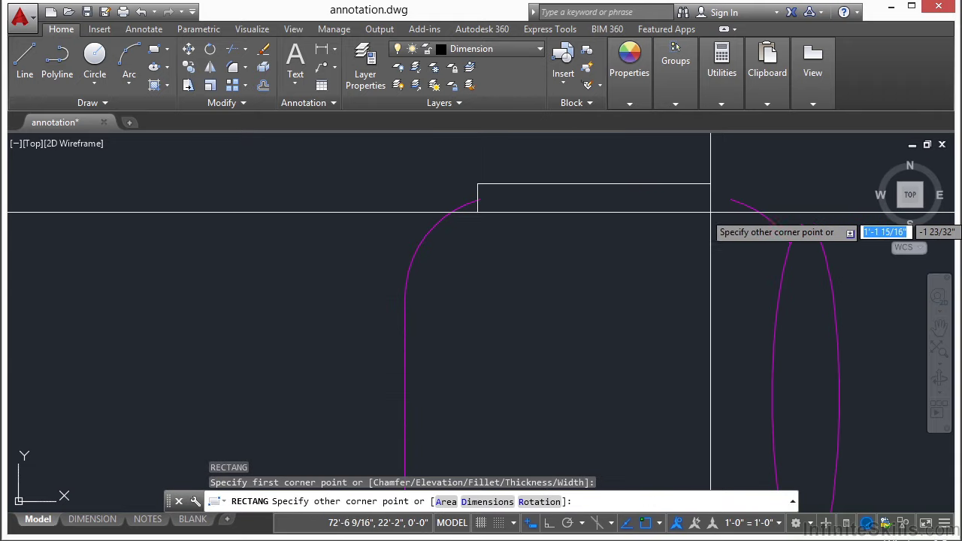
pyautogui.click(735, 214)
# Trim the seat outline's curved ends at the new rectangular armrest, using the rectangle as the cutting edge.
pyautogui.write('tr')
pyautogui.press('Return')
pyautogui.click(735, 199)
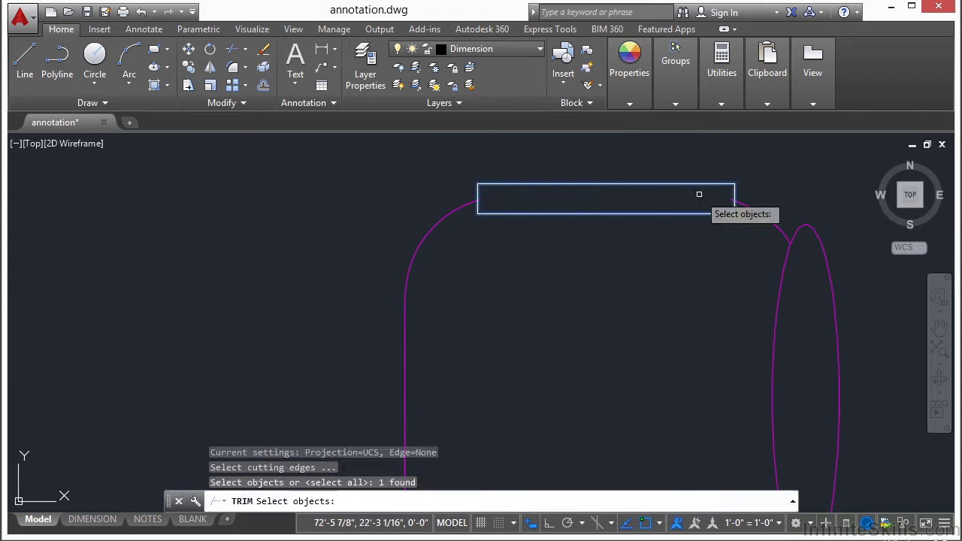
pyautogui.scroll(4, 769, 183)
pyautogui.press('Return')
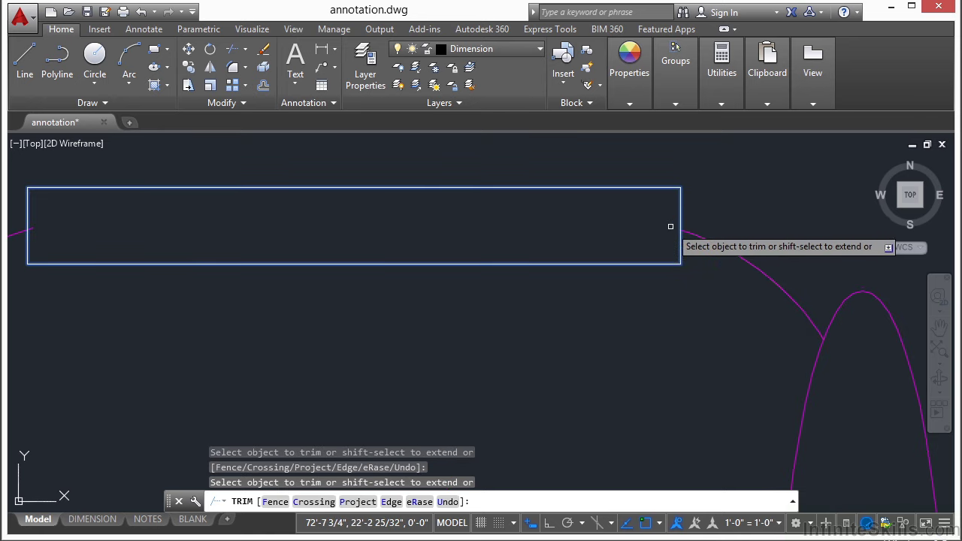
pyautogui.scroll(-2, 650, 225)
pyautogui.press('Escape')
# Mirror the rectangular armrest to the chair's lower edge about the seat's horizontal centerline.
pyautogui.scroll(-2, 452, 235)
pyautogui.write('mi')
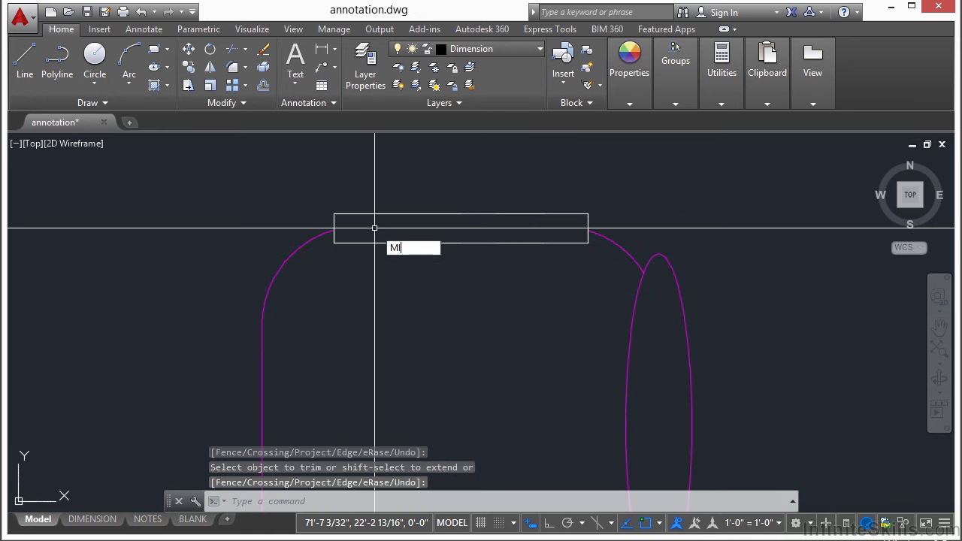
pyautogui.press('Return')
pyautogui.click(432, 180)
pyautogui.click(383, 286)
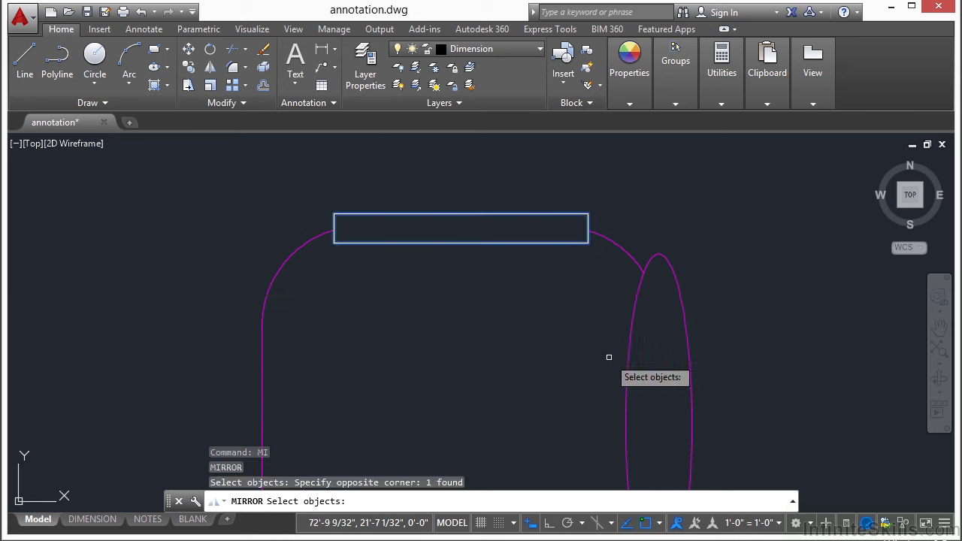
pyautogui.moveTo(505, 359); pyautogui.dragTo(503, 248, button='middle')
pyautogui.press('Return')
pyautogui.click(633, 293)
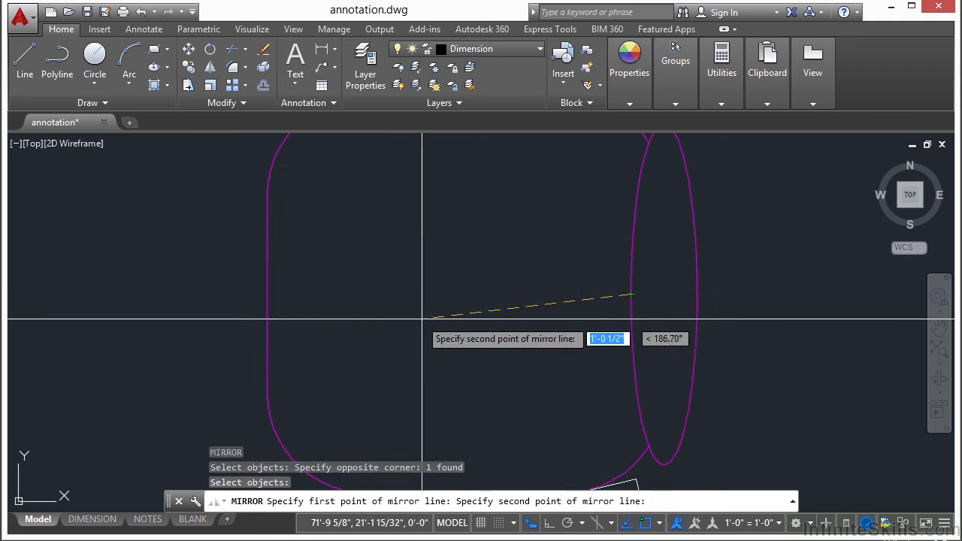
pyautogui.click(269, 283)
# Match the properties of all the chair's parts to those of the upper rectangular armrest.
pyautogui.click(626, 196)
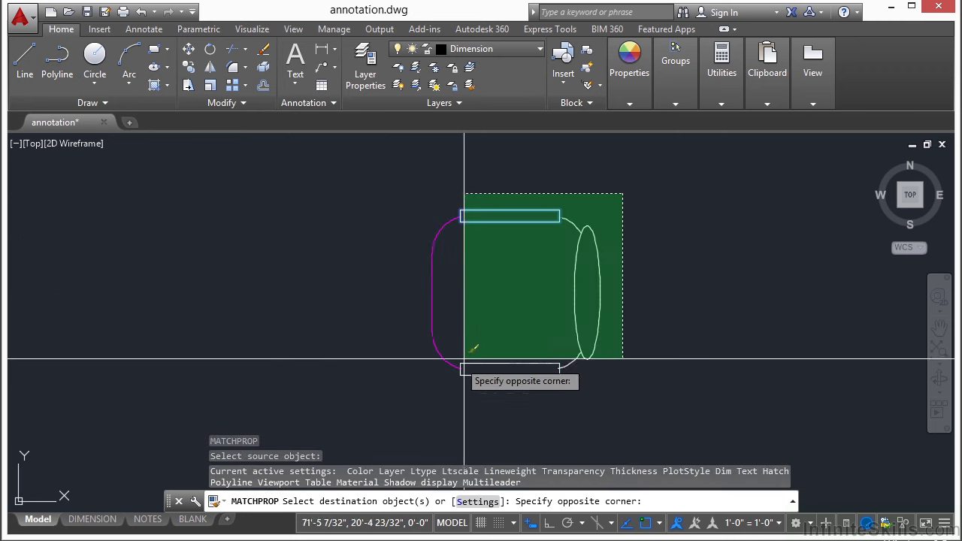
pyautogui.click(354, 398)
pyautogui.press('Return')
# Move all objects of the modified chair to layer 0 and clear the selection.
pyautogui.click(669, 187)
pyautogui.click(380, 386)
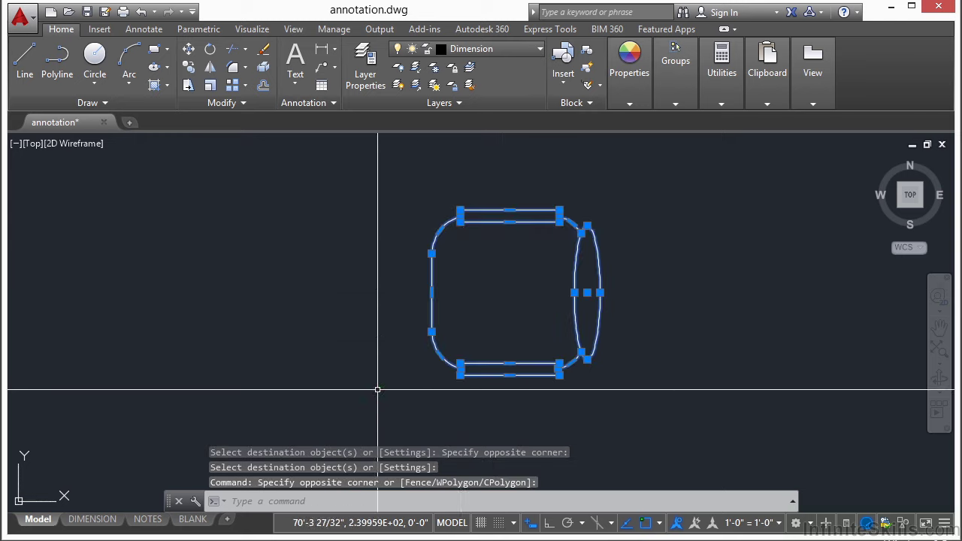
pyautogui.click(500, 49)
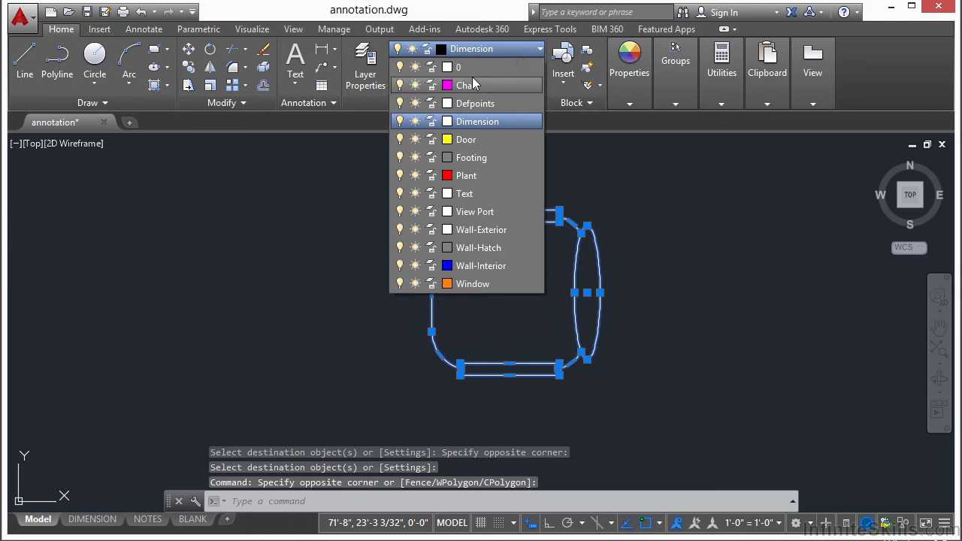
pyautogui.click(457, 67)
pyautogui.press('Escape')
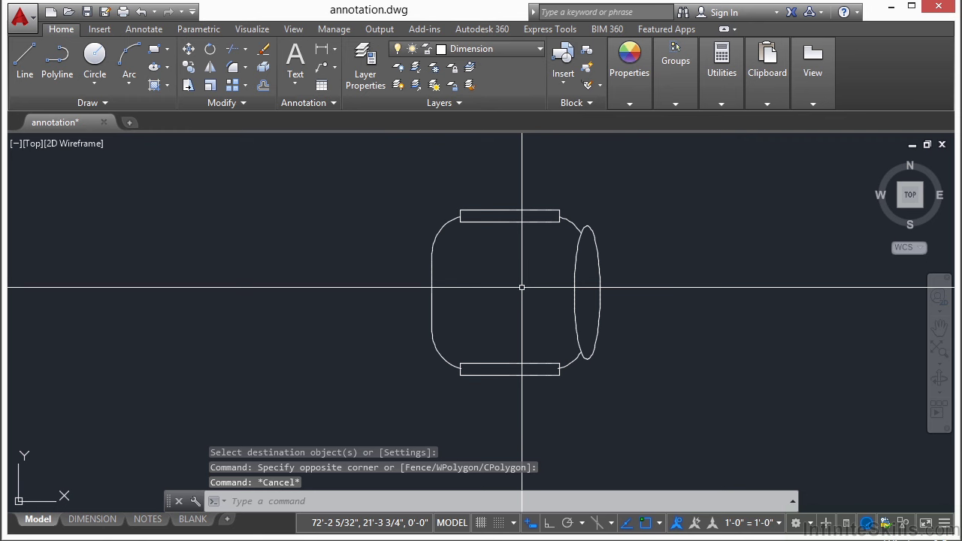
# Begin a block definition named CHAIR-02 with its base point at the middle of the backrest's outer edge.
pyautogui.write('BLOCK')
pyautogui.press('Return')
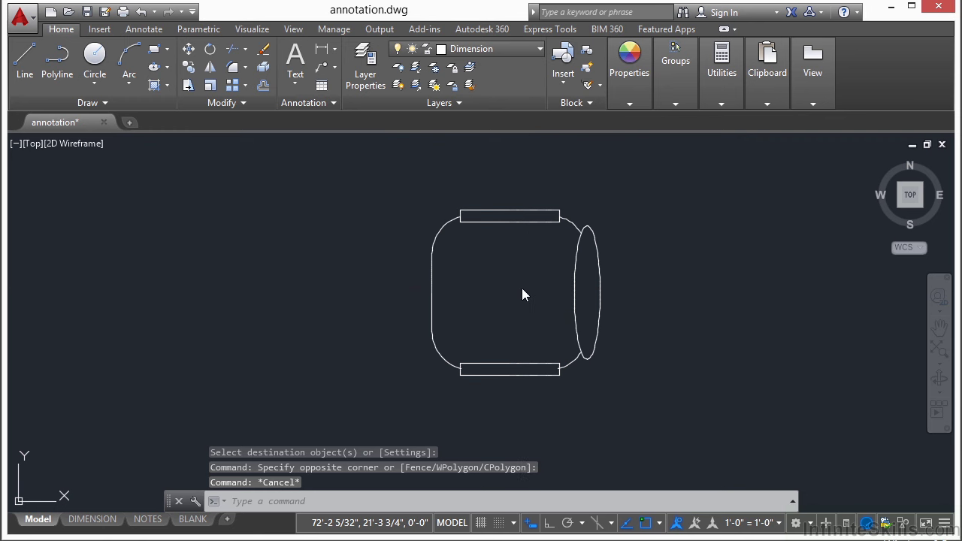
pyautogui.write('CHAIR')
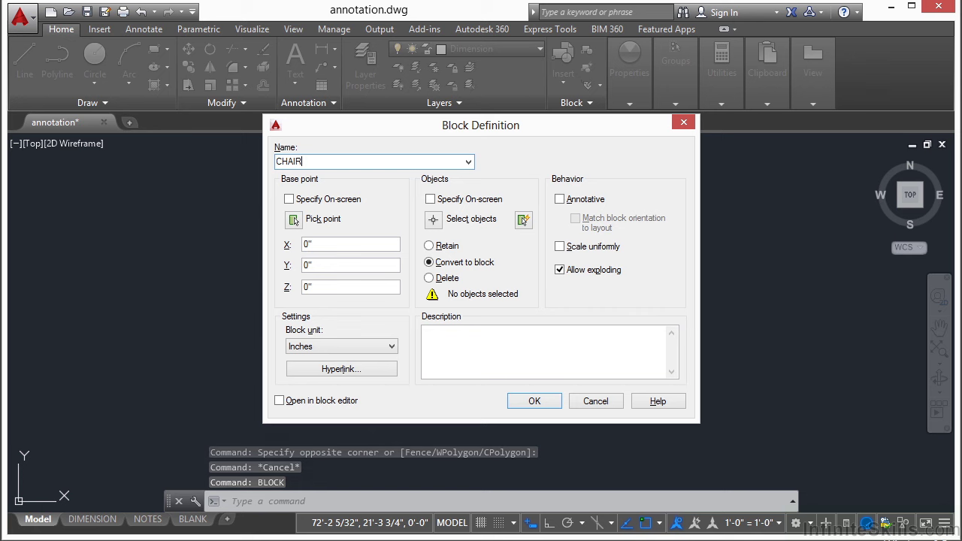
pyautogui.write('-02')
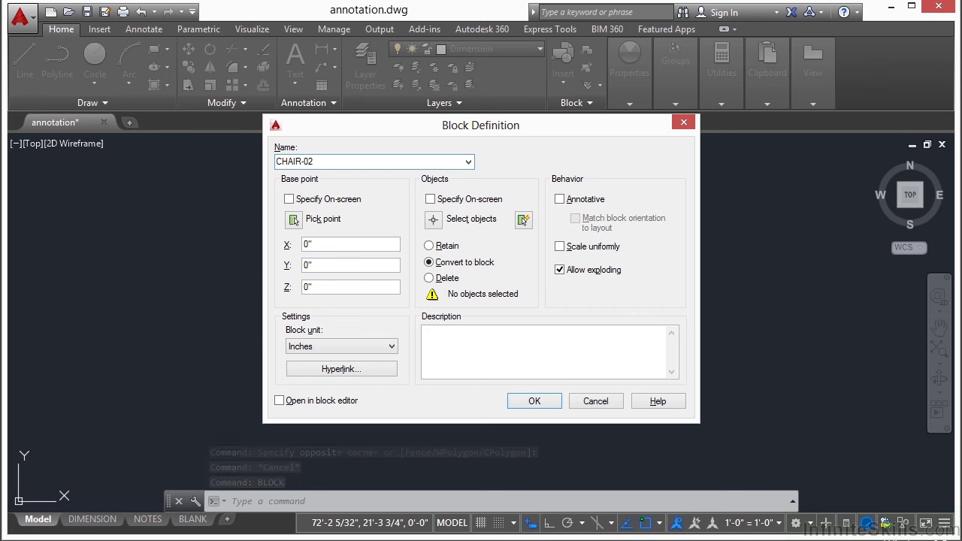
pyautogui.click(294, 220)
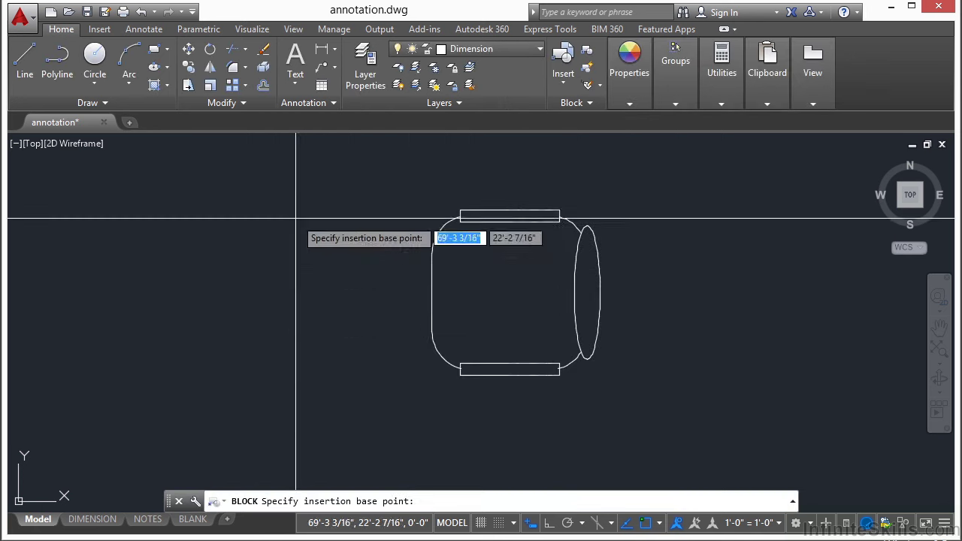
pyautogui.click(599, 292)
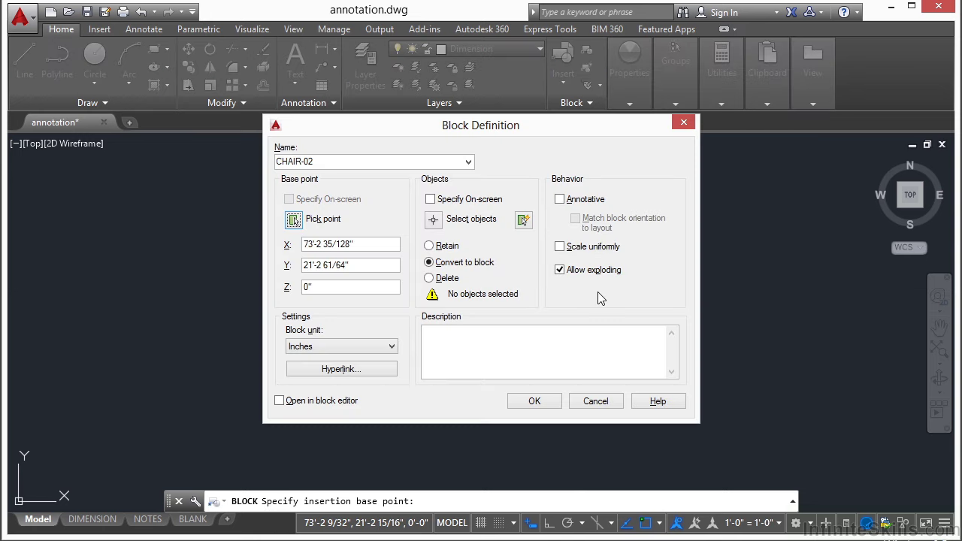
# Include all of the chair's objects in the CHAIR-02 block, converting them to a block, and finish the definition.
pyautogui.click(433, 218)
pyautogui.click(651, 180)
pyautogui.click(395, 414)
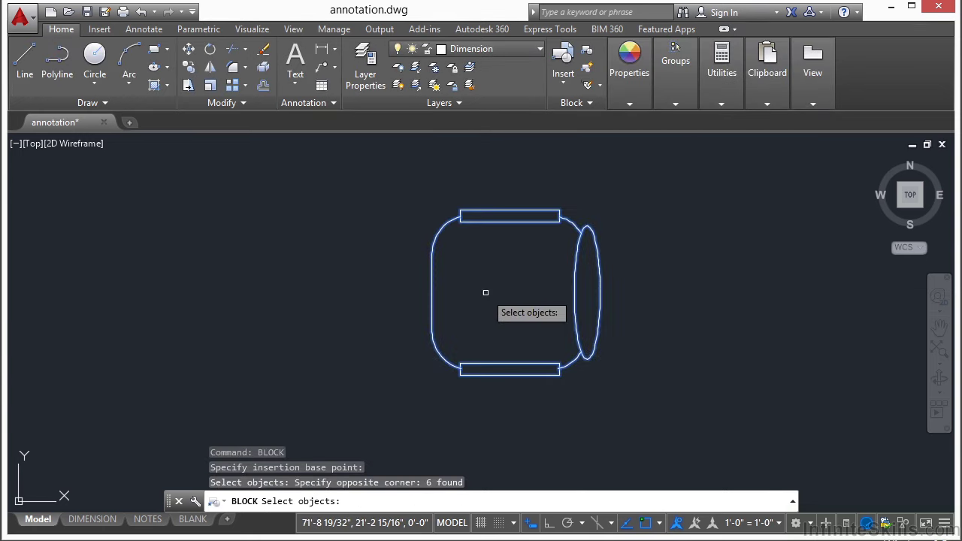
pyautogui.press('Return')
pyautogui.click(542, 400)
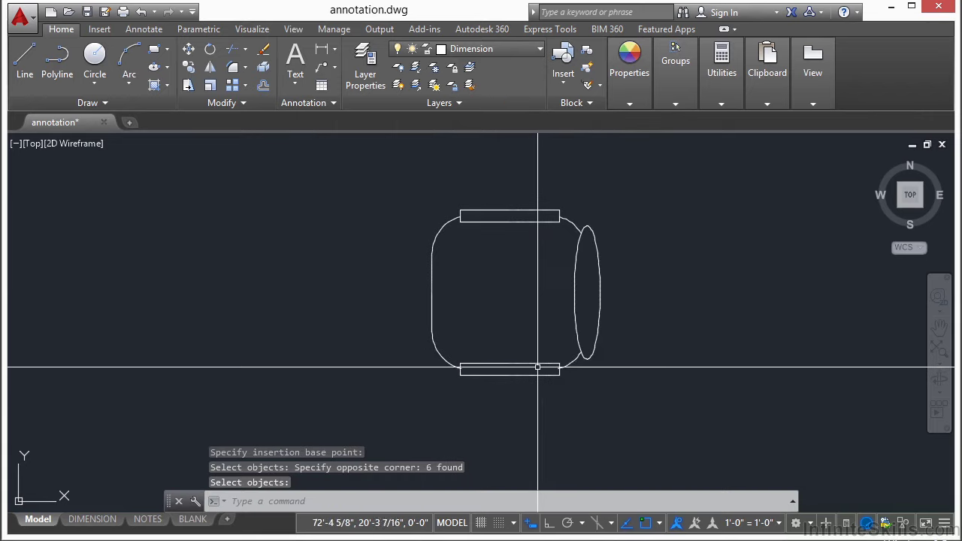
pyautogui.press('Escape')
# Insert a CHAIR-02 block at scale 1 and rotation 0, placed to the left of the existing chair.
pyautogui.scroll(-2, 609, 296)
pyautogui.scroll(-2, 608, 295)
pyautogui.write('insert')
pyautogui.press('Return')
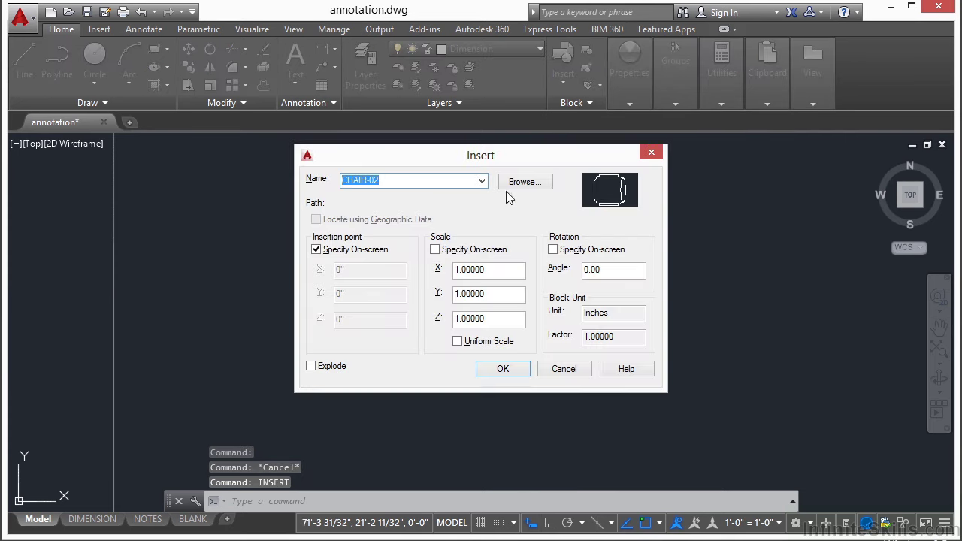
pyautogui.click(481, 181)
pyautogui.click(375, 217)
pyautogui.click(482, 180)
pyautogui.click(400, 224)
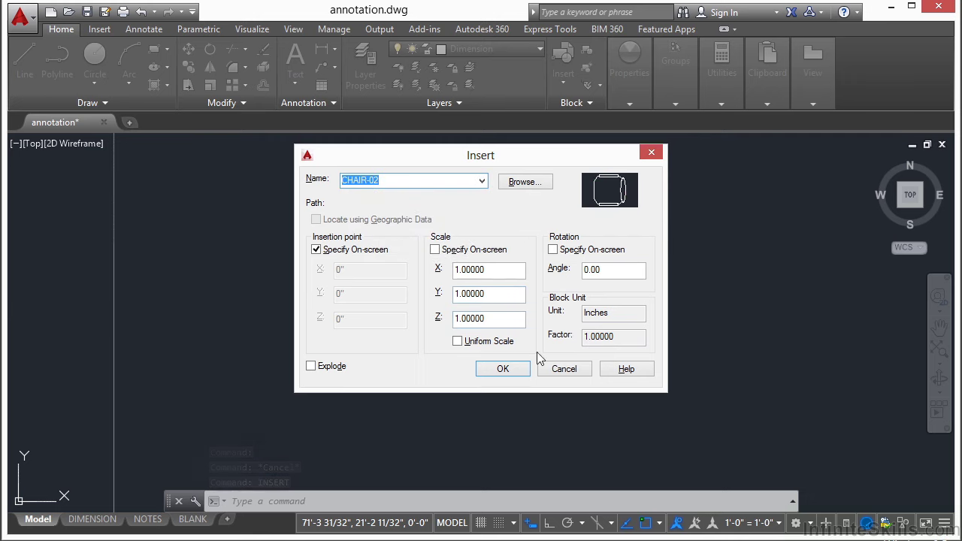
pyautogui.click(515, 369)
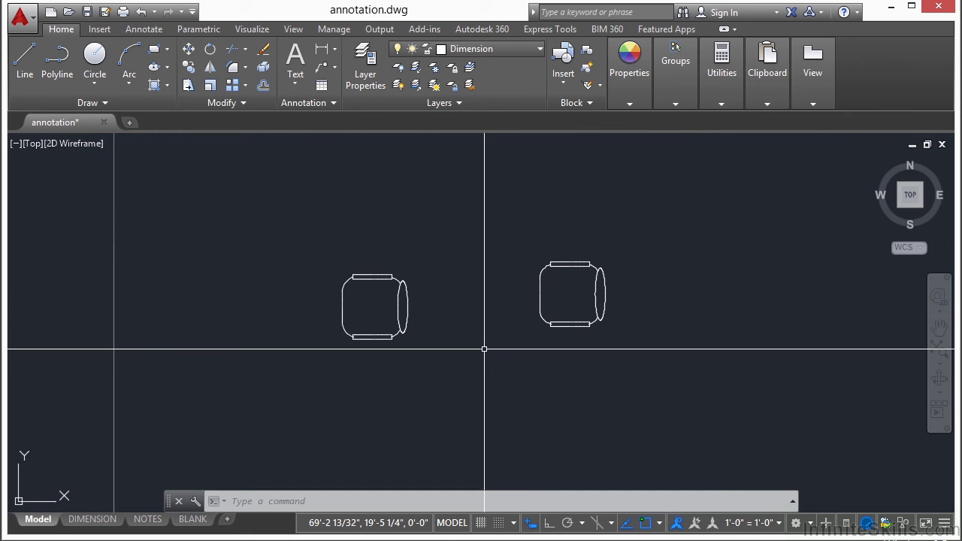
# Open the drawing Attributed Block Example.dwg.
pyautogui.write('open')
pyautogui.press('Return')
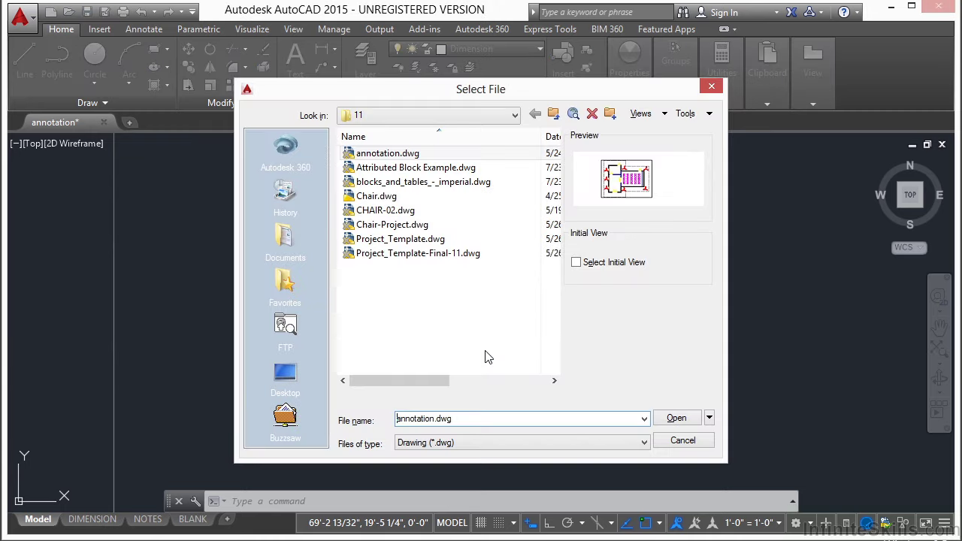
pyautogui.click(417, 168)
pyautogui.click(675, 419)
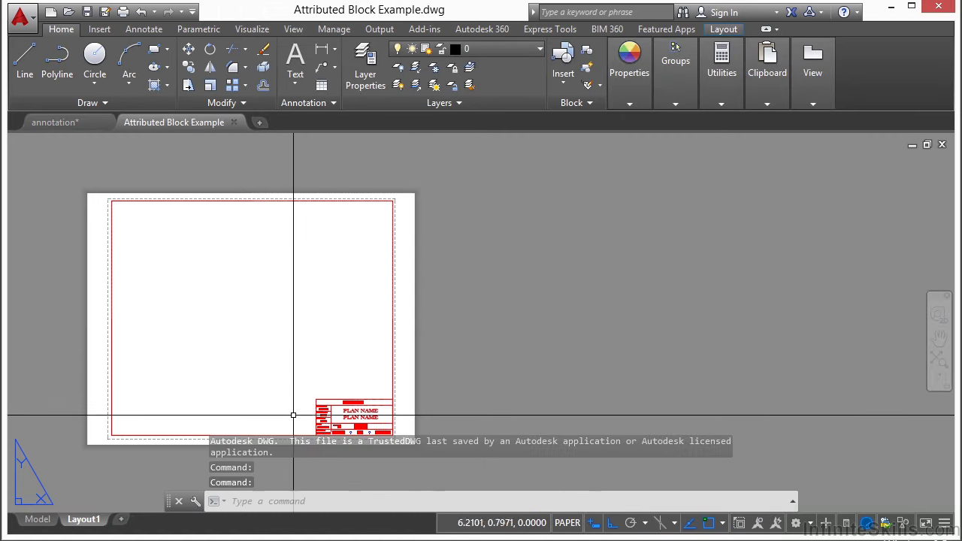
# Edit the title block attributes: sheet title MY DRAWING IS GREAT, first client ABC CLIENT, second client blank, job number WORK.
pyautogui.scroll(6, 426, 311)
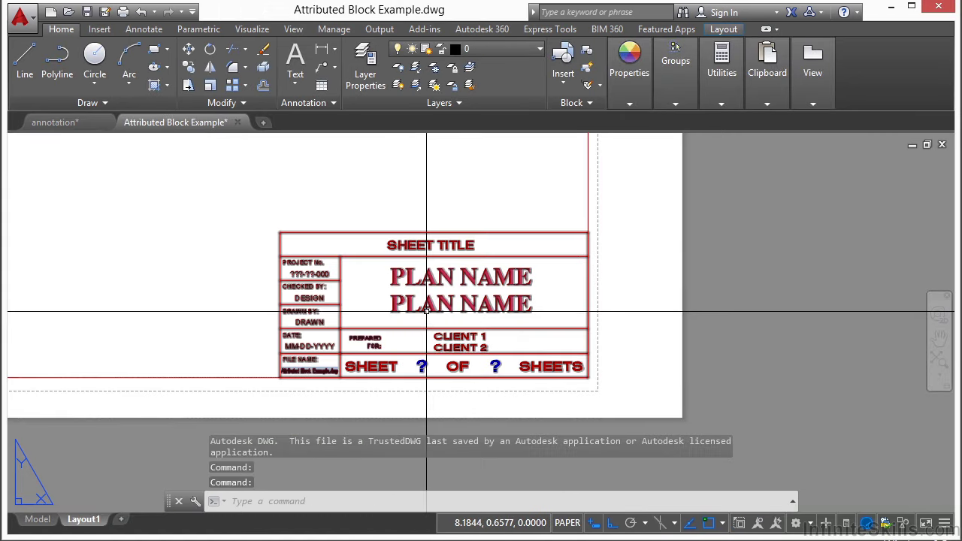
pyautogui.scroll(2, 426, 310)
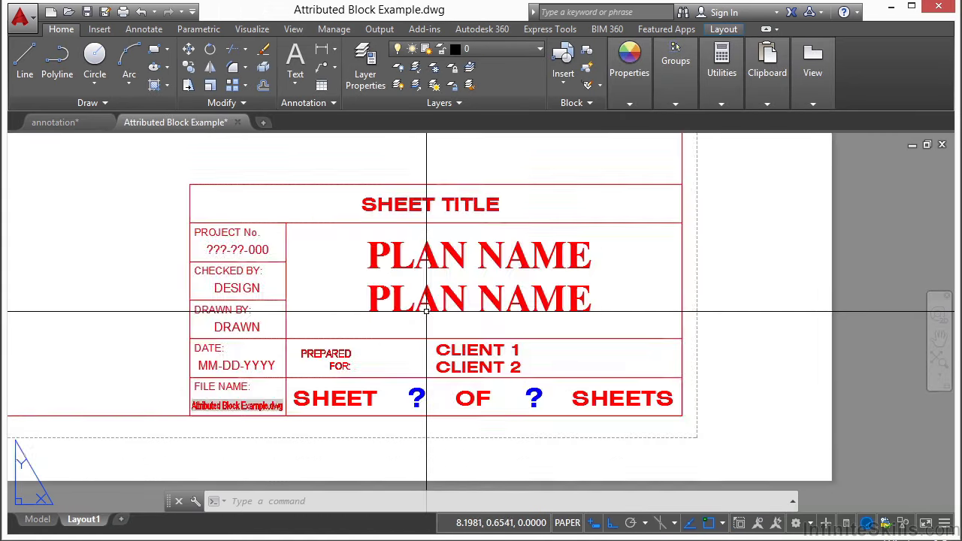
pyautogui.doubleClick(406, 215)
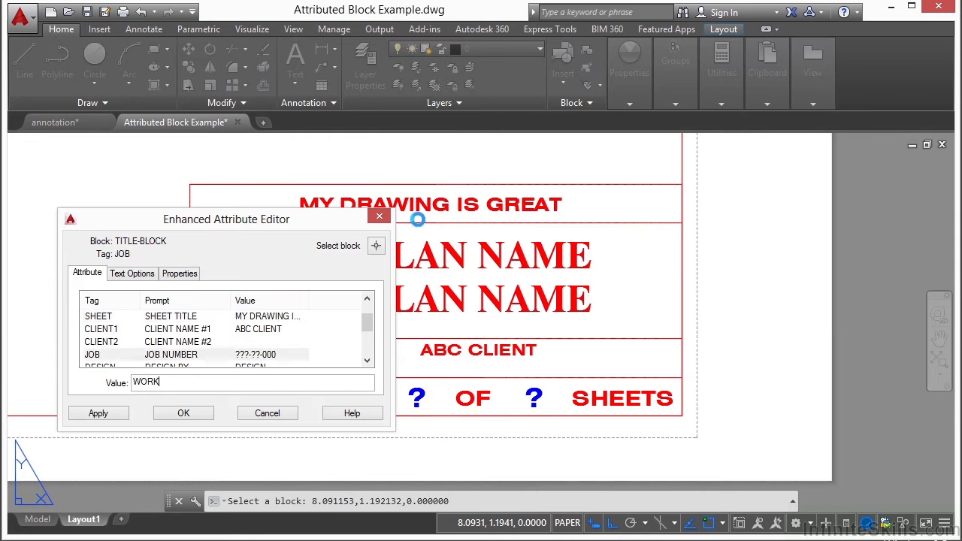
pyautogui.press('Return')
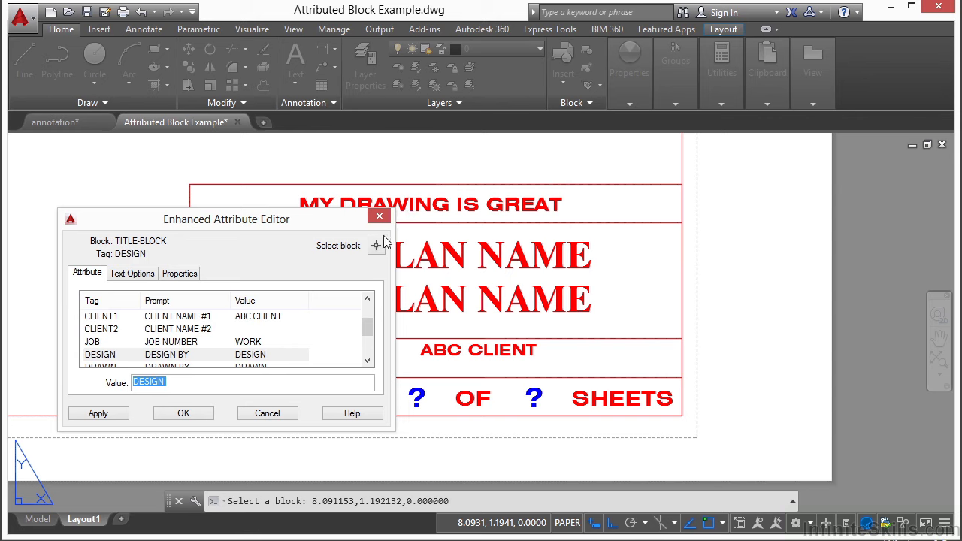
pyautogui.click(195, 413)
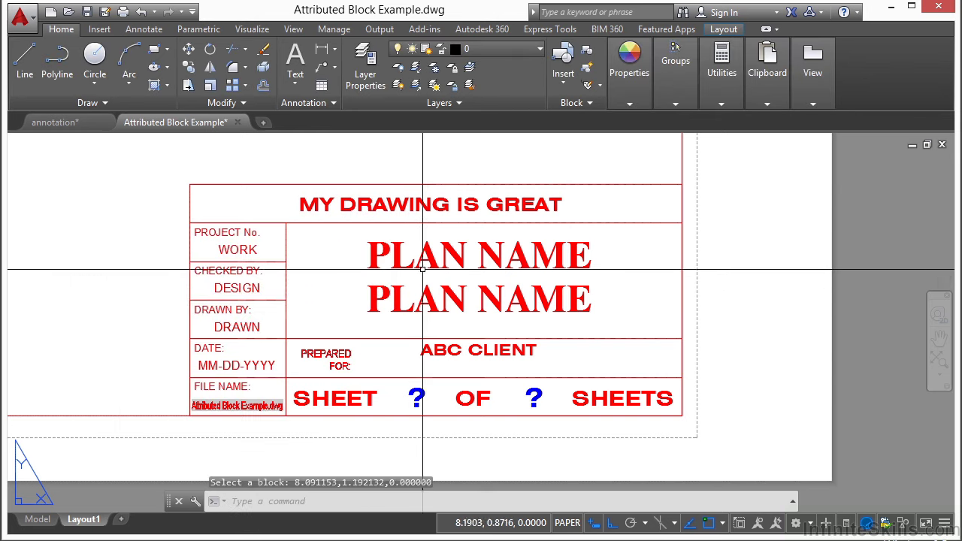
# Explode the edited title block with the Explode command.
pyautogui.moveTo(354, 284); pyautogui.dragTo(383, 278, button='middle')
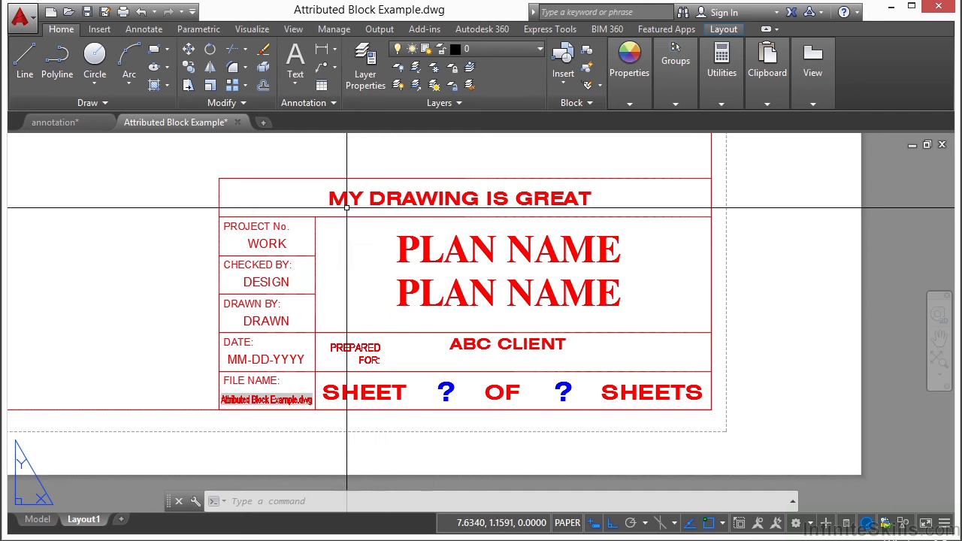
pyautogui.click(263, 66)
pyautogui.click(355, 204)
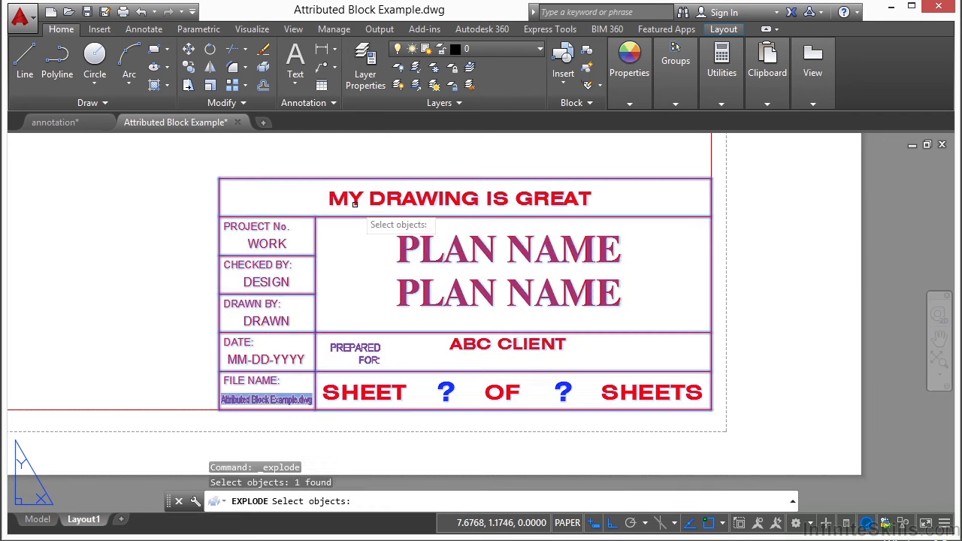
pyautogui.press('Return')
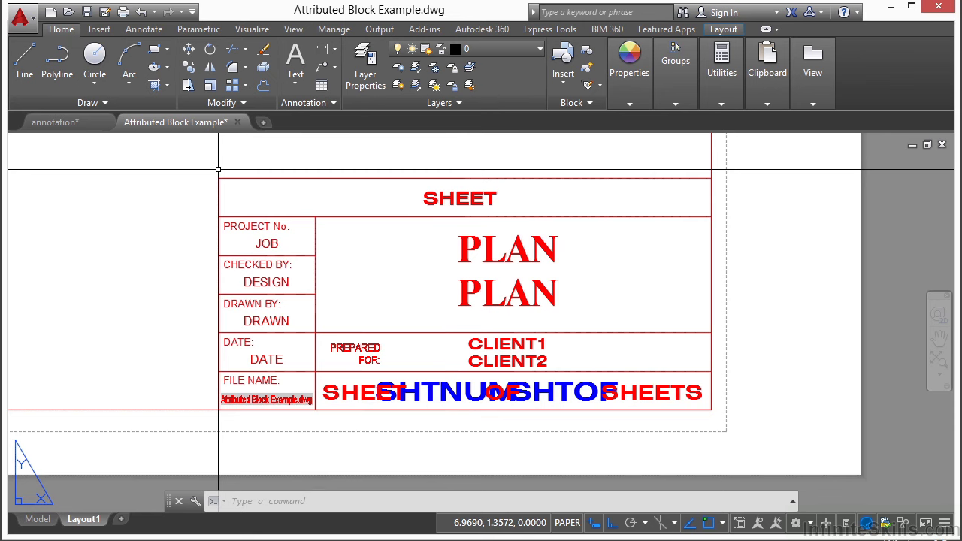
# Try to change the SHEET attribute definition's tag to EDIT THIS HERE.
pyautogui.doubleClick(428, 200)
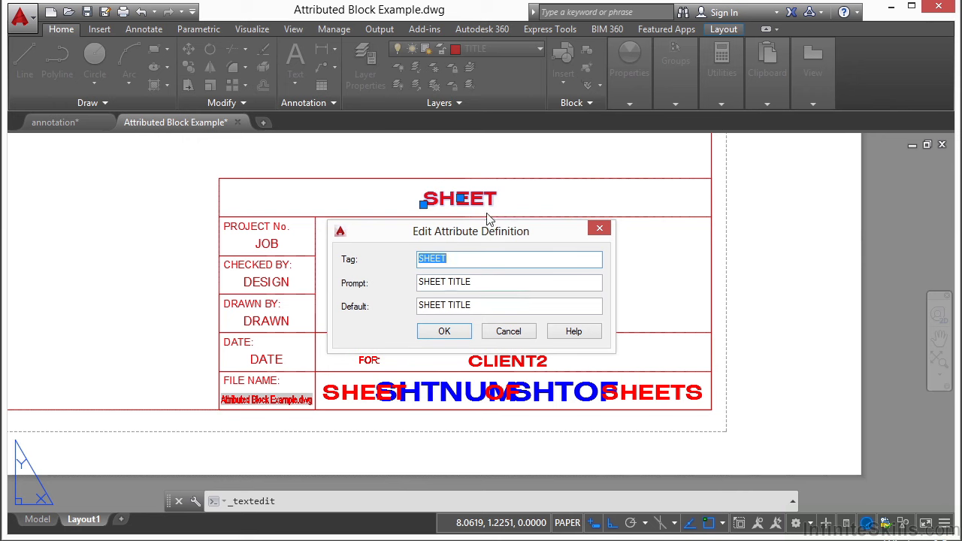
pyautogui.click(457, 262)
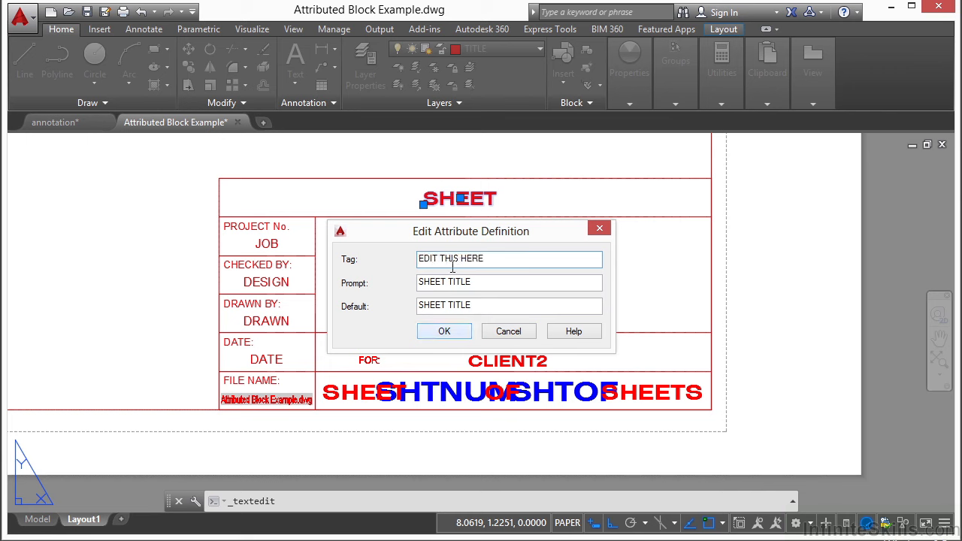
pyautogui.click(434, 332)
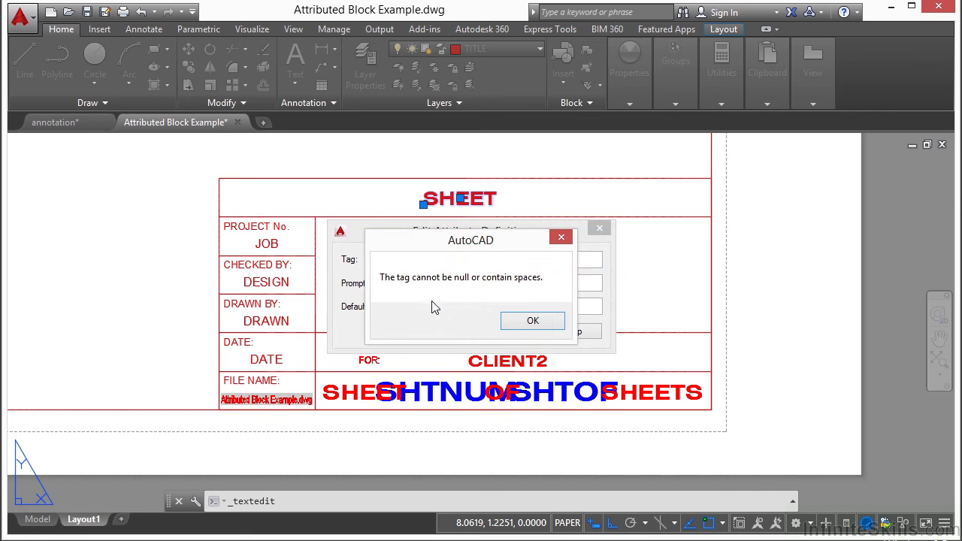
pyautogui.click(528, 321)
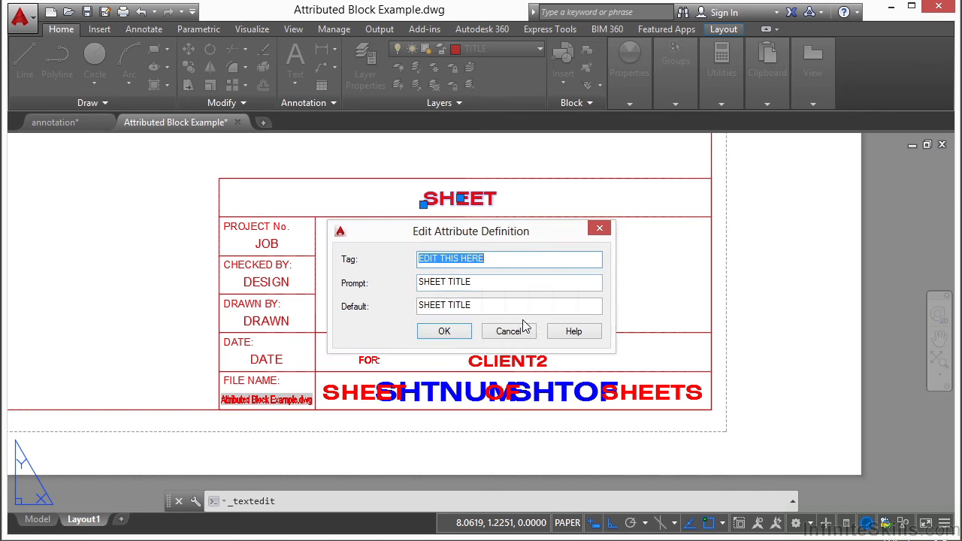
# Set the SHEET attribute definition's tag to EDIT-THIS-HERE, with hyphens in place of the spaces.
pyautogui.click(439, 259)
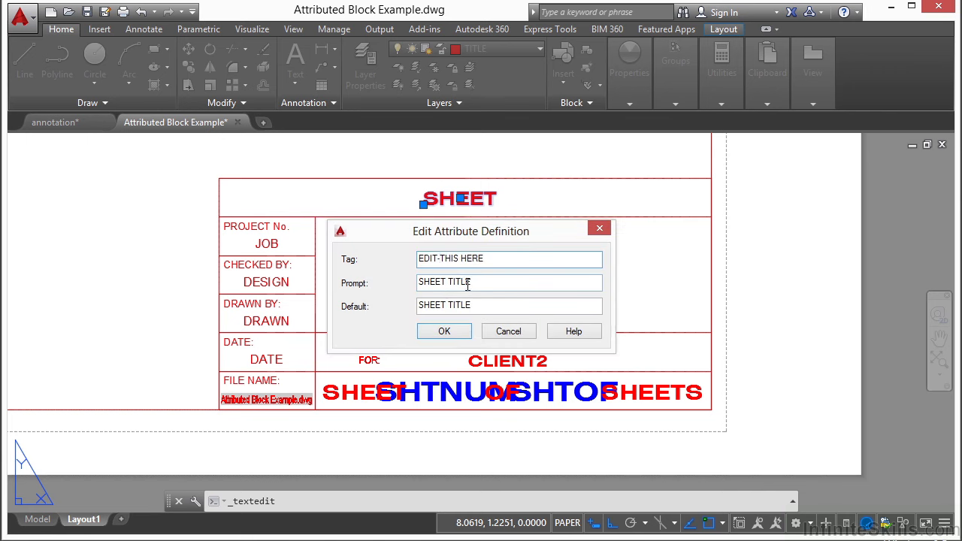
pyautogui.press('BackSpace')
pyautogui.write('-')
pyautogui.press('Return')
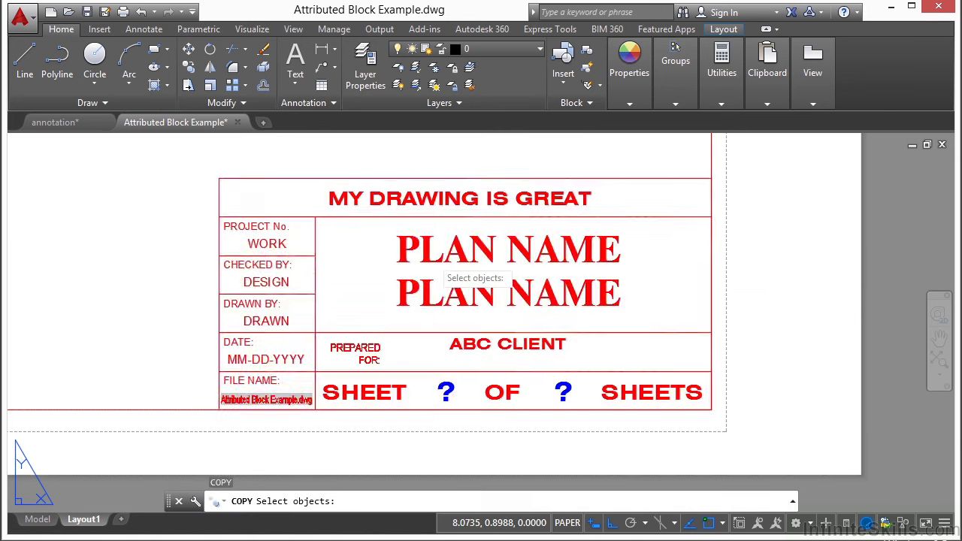
# Copy the title block straight up, leaving a small gap above the original.
pyautogui.click(437, 264)
pyautogui.press('Return')
pyautogui.click(471, 298)
pyautogui.scroll(-5, 485, 326)
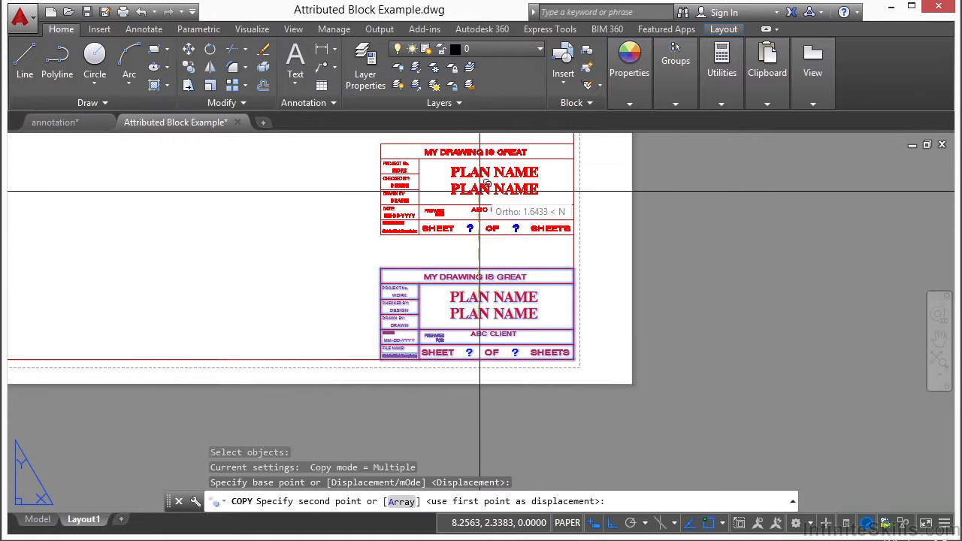
pyautogui.click(482, 197)
pyautogui.scroll(3, 461, 209)
pyautogui.press('Return')
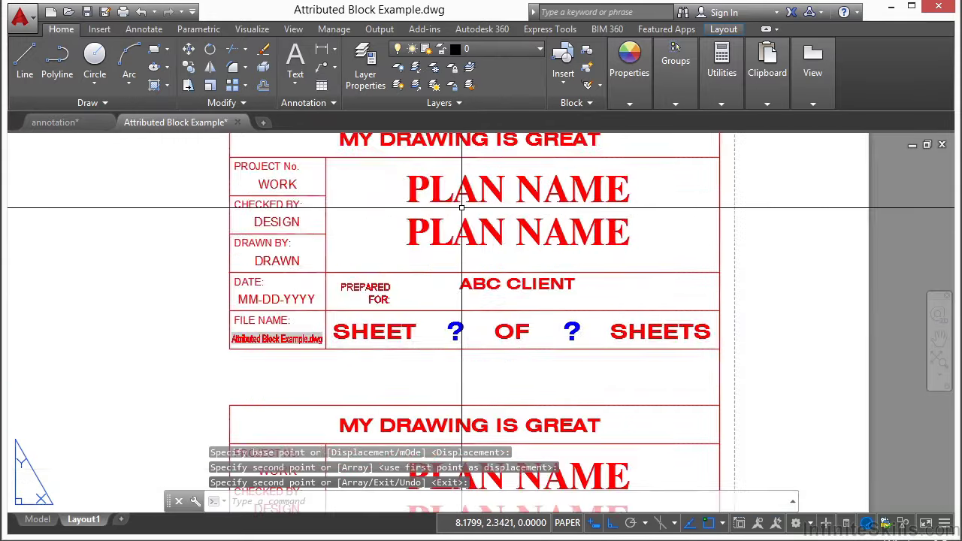
# Copy the upper title block horizontally to the left by about 2.86 units.
pyautogui.scroll(-2, 460, 209)
pyautogui.write('CP')
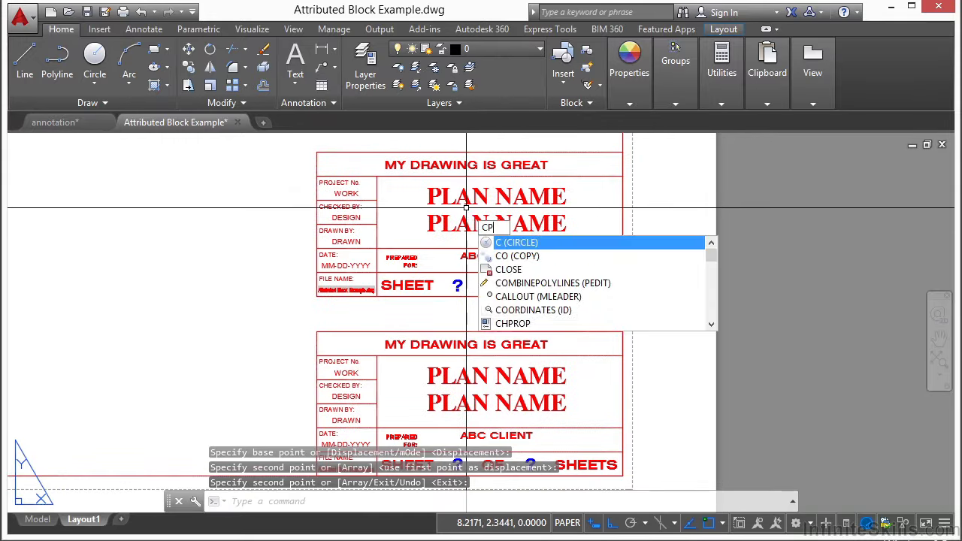
pyautogui.press('Return')
pyautogui.click(455, 207)
pyautogui.click(440, 225)
pyautogui.press('Return')
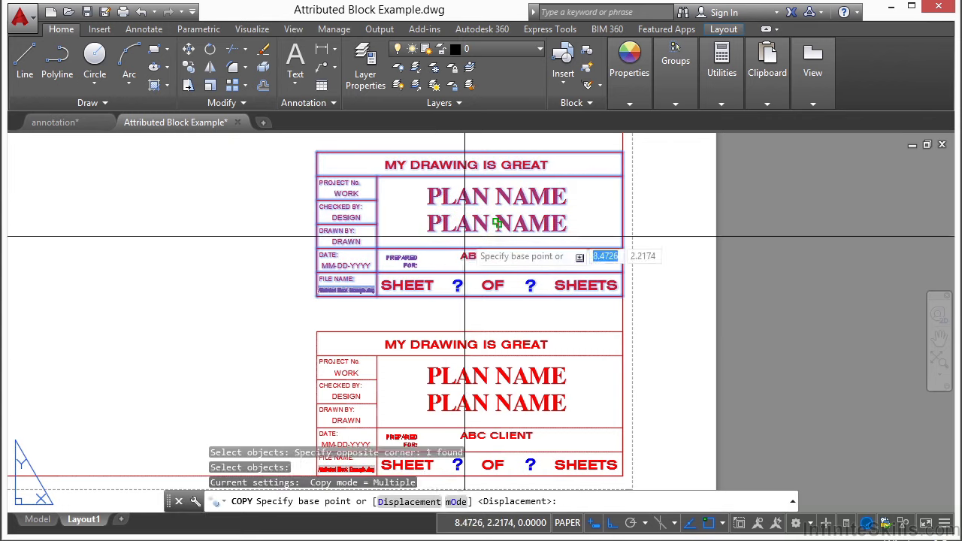
pyautogui.click(465, 239)
pyautogui.scroll(-2, 464, 238)
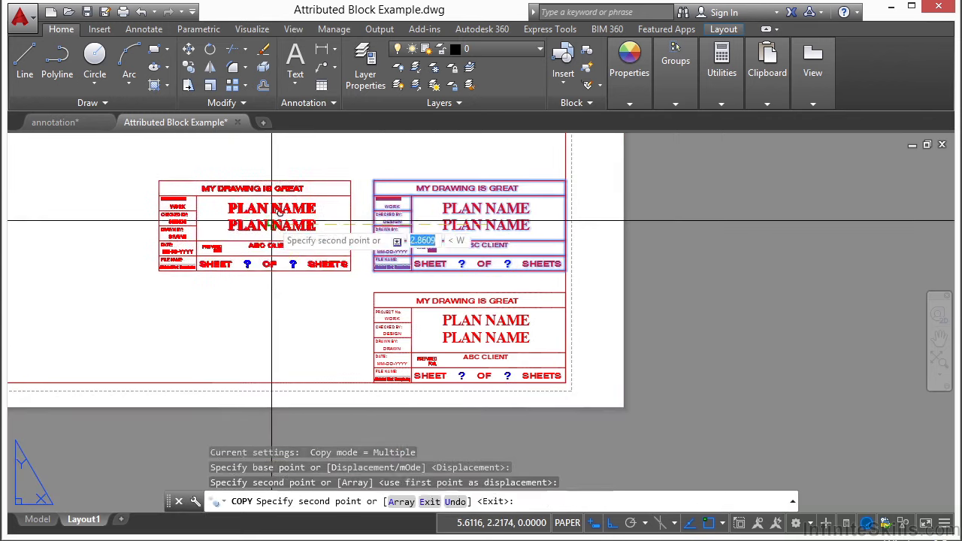
pyautogui.click(272, 222)
pyautogui.press('Return')
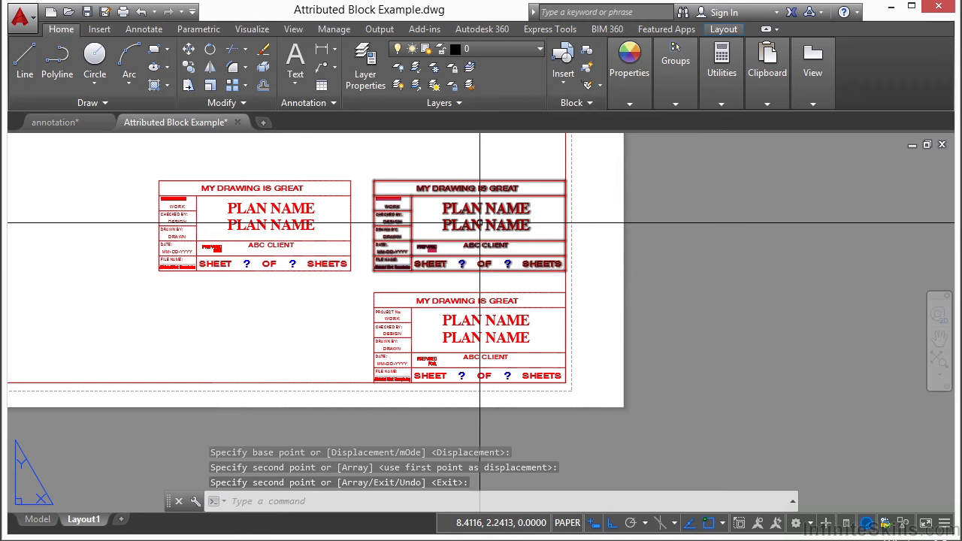
# Explode the original title block in the sheet's lower-right corner, keeping both copies as blocks.
pyautogui.write('explode')
pyautogui.press('Return')
pyautogui.click(444, 323)
pyautogui.press('Return')
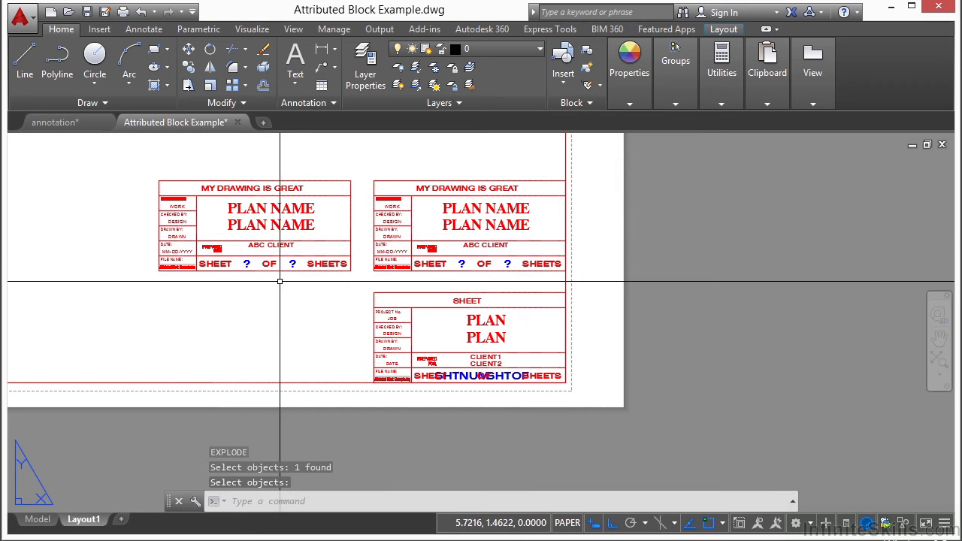
# Apply BURST to the left title block copy to break it into separate objects while keeping its attribute values as text.
pyautogui.scroll(2, 237, 184)
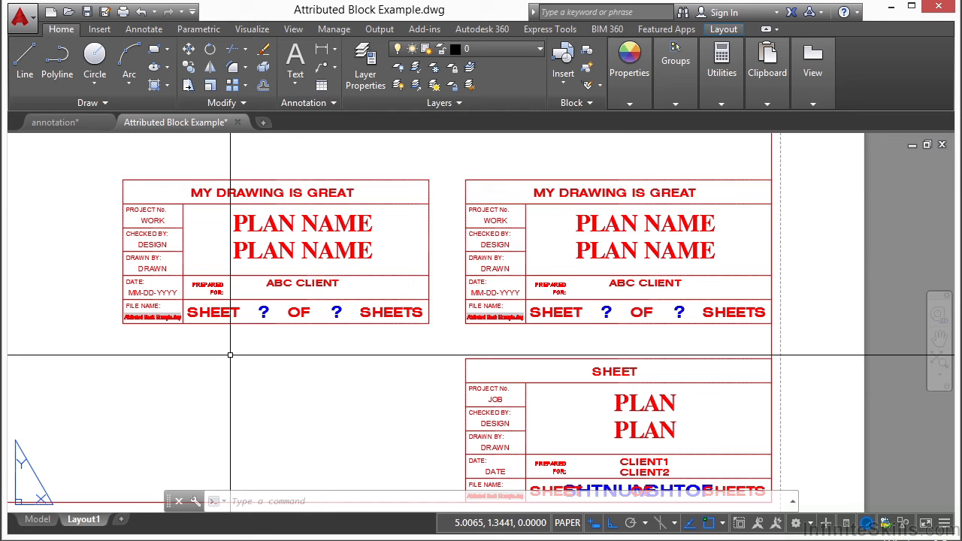
pyautogui.write('BURST')
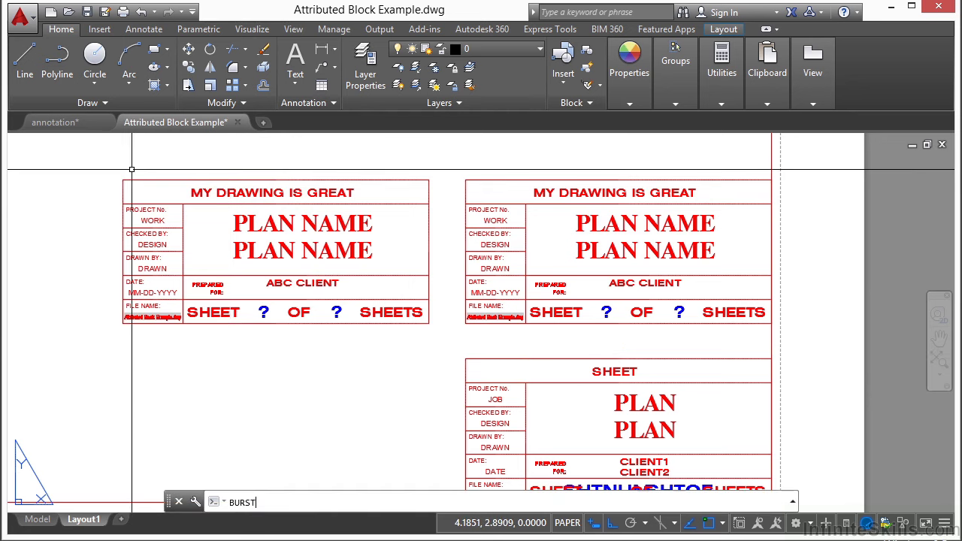
pyautogui.press('Return')
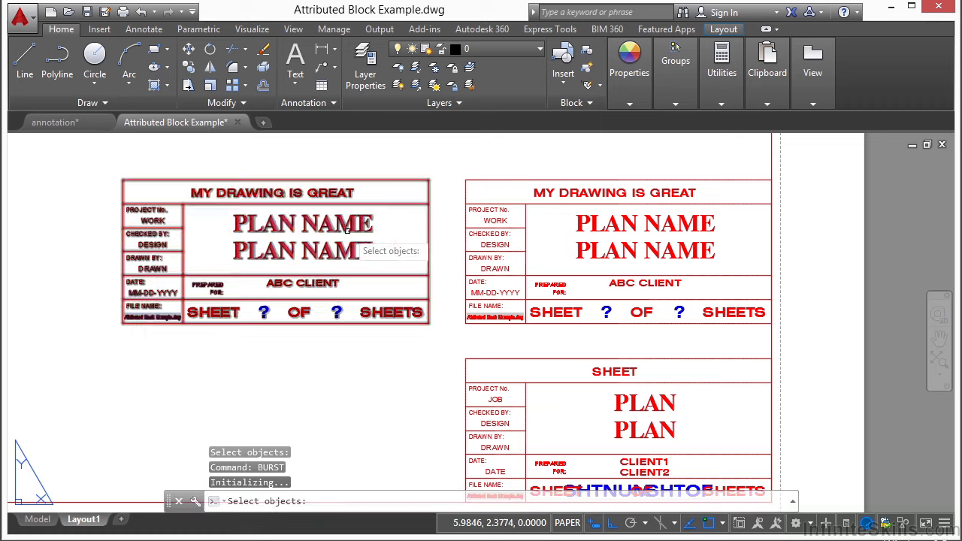
pyautogui.click(364, 324)
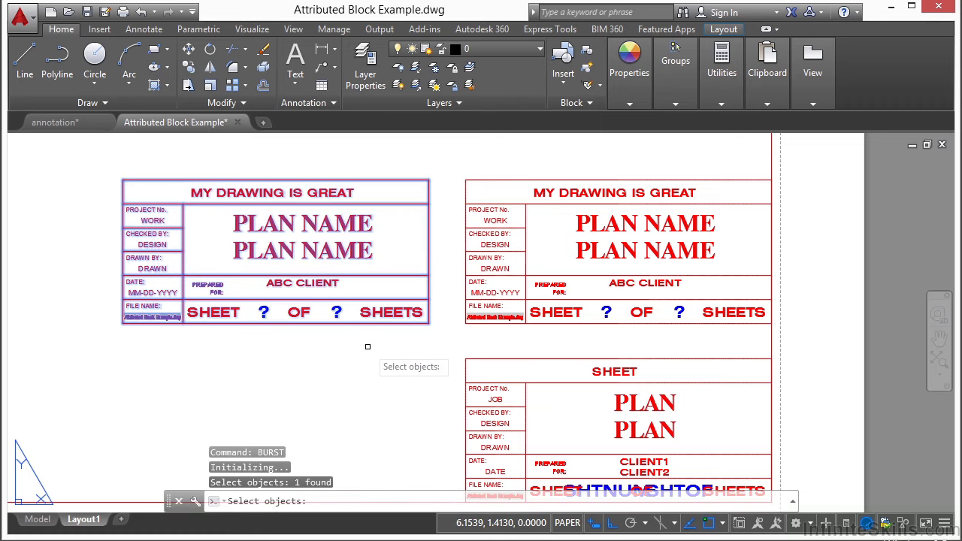
pyautogui.press('Return')
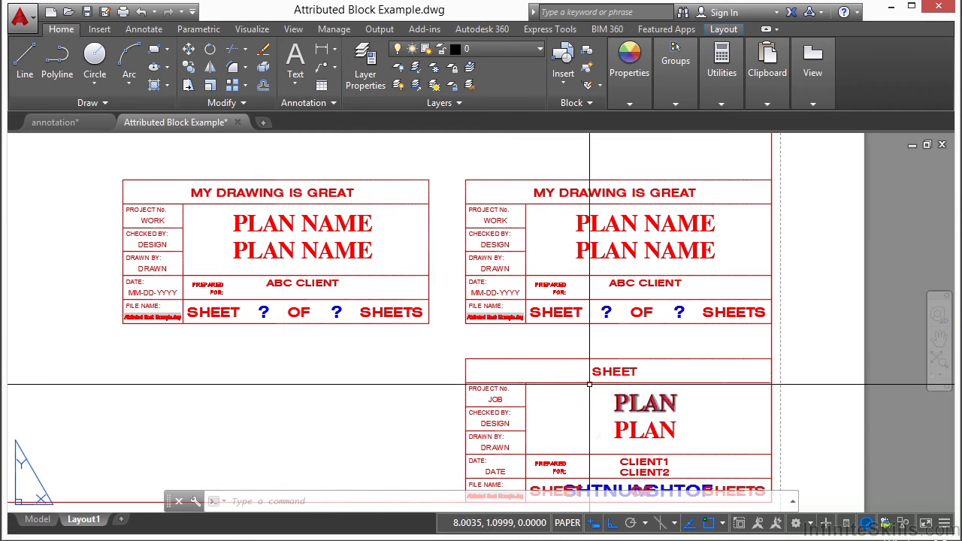
# Check that the burst title block's MY DRAWING IS GREAT and upper PLAN NAME lines open as editable text, leaving both unchanged.
pyautogui.doubleClick(272, 194)
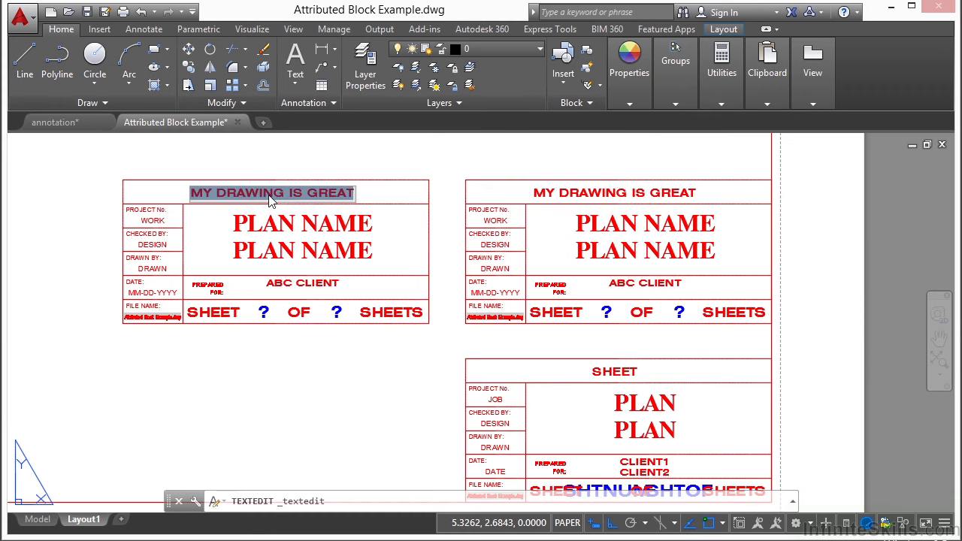
pyautogui.click(302, 218)
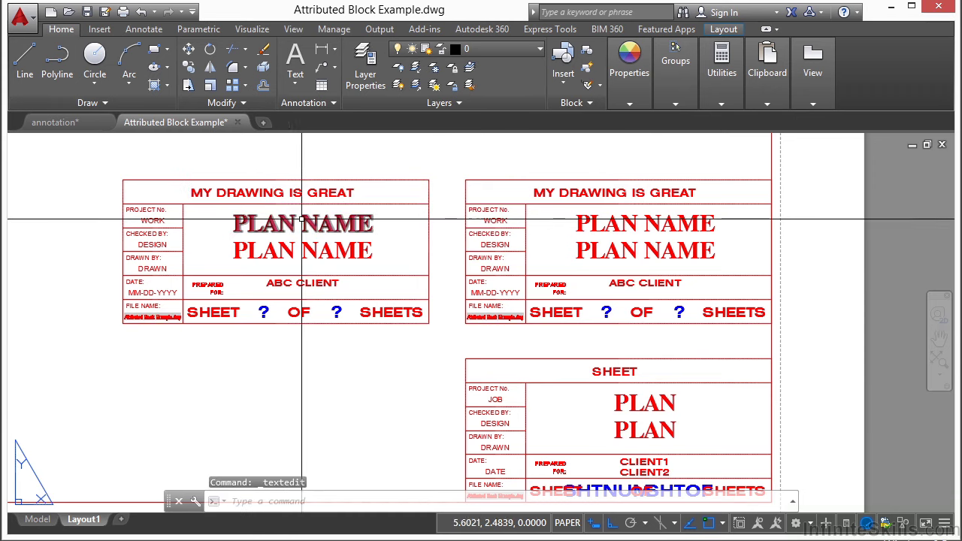
pyautogui.doubleClick(283, 219)
pyautogui.click(351, 396)
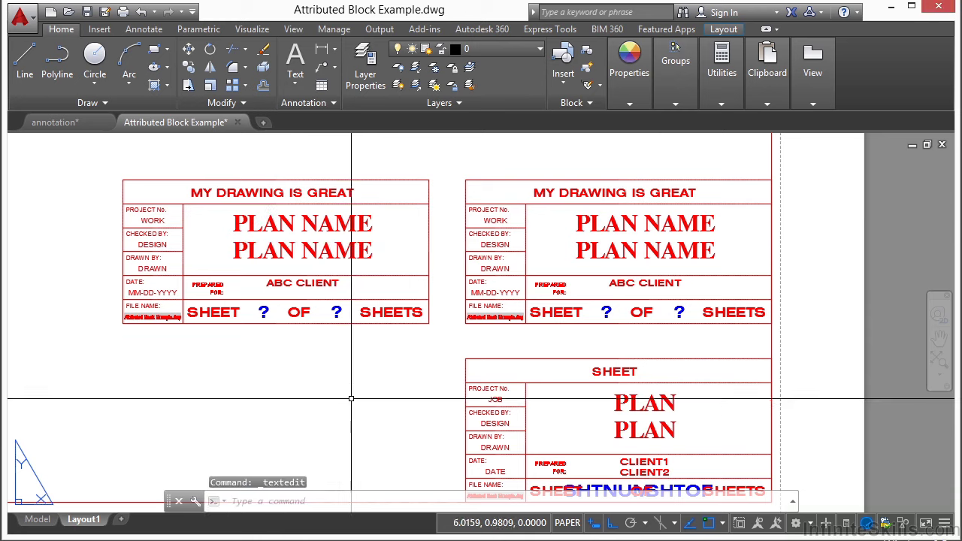